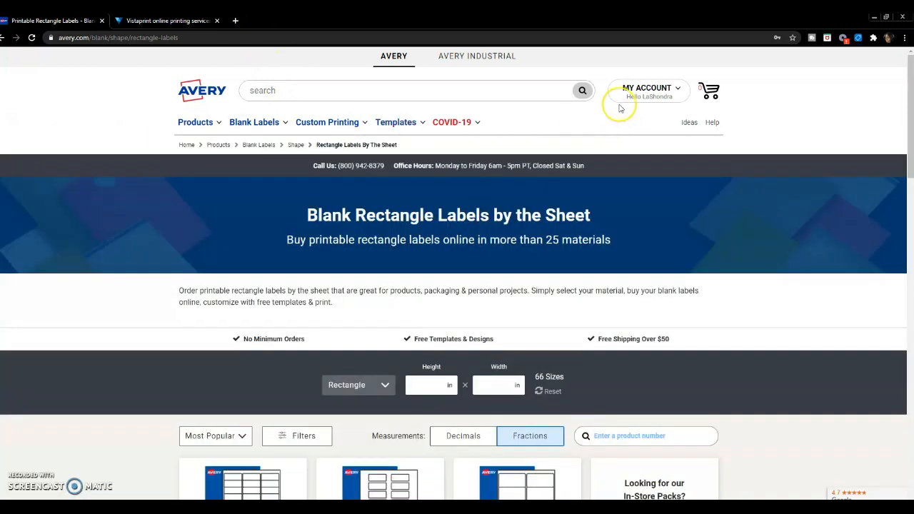
Step: Look over the site's product, blank label, custom printing and template categories
mouse_move(634, 92)
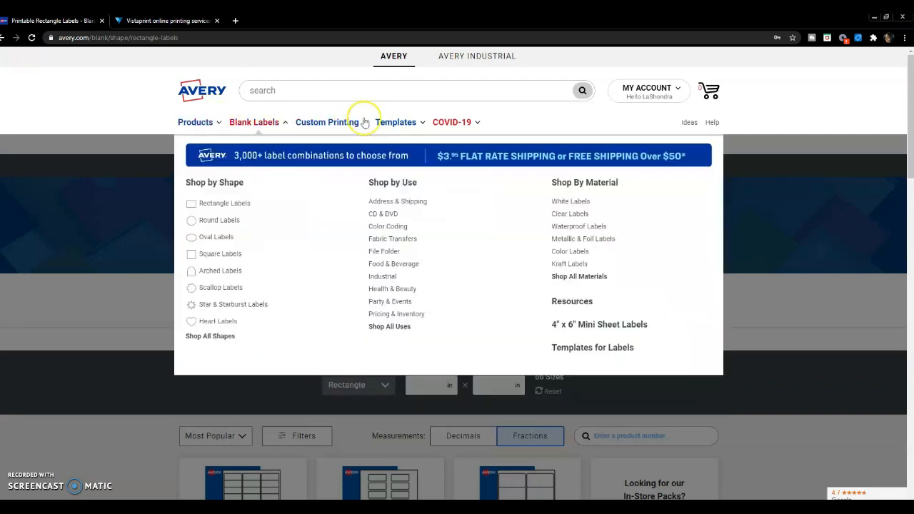
mouse_move(299, 128)
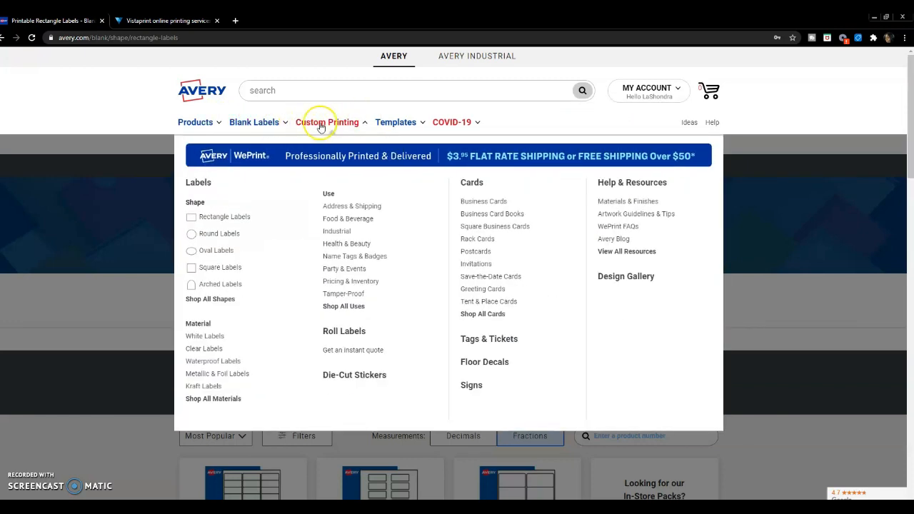
mouse_move(217, 125)
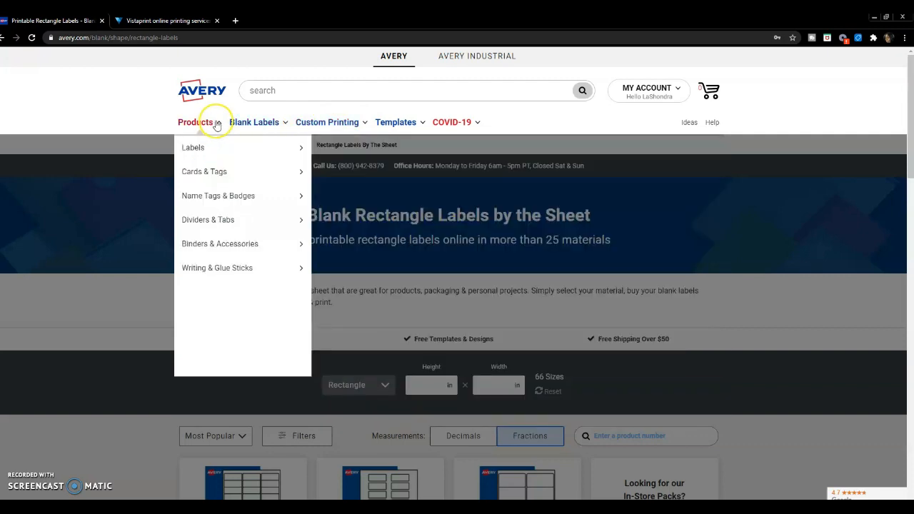
mouse_move(230, 203)
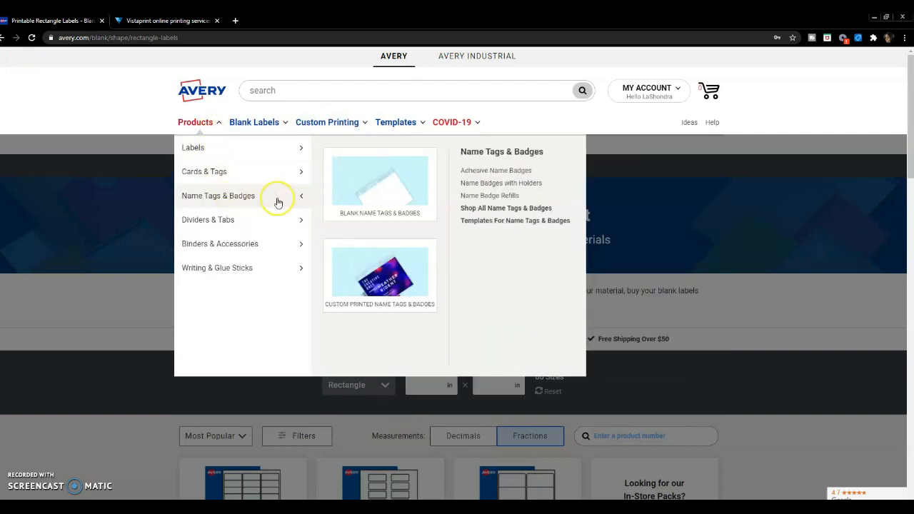
mouse_move(228, 221)
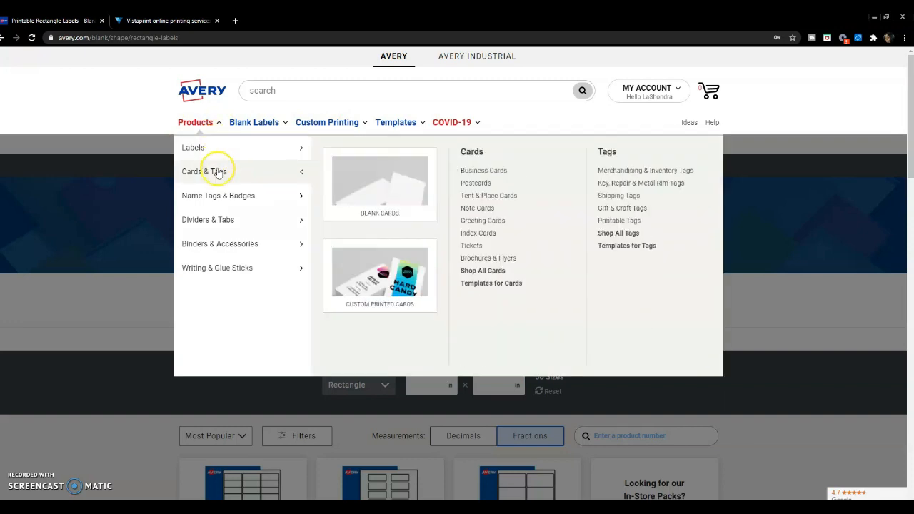
mouse_move(215, 244)
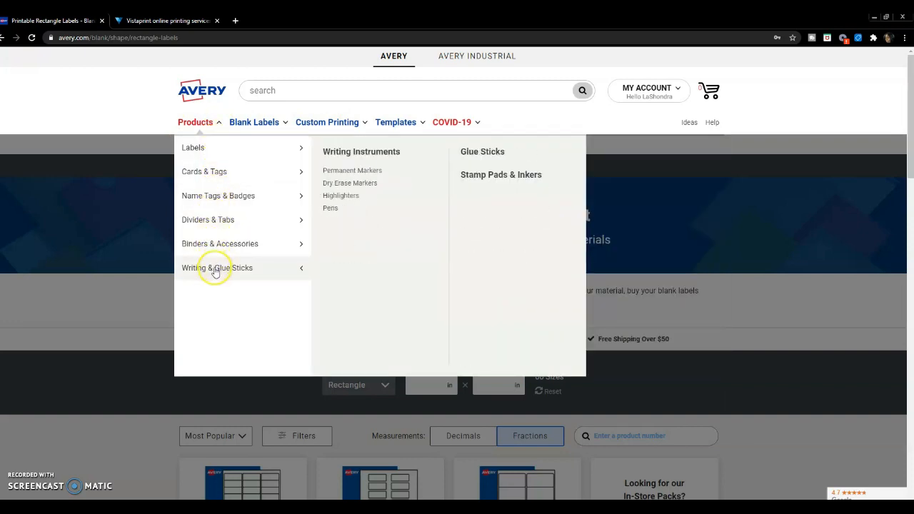
mouse_move(252, 120)
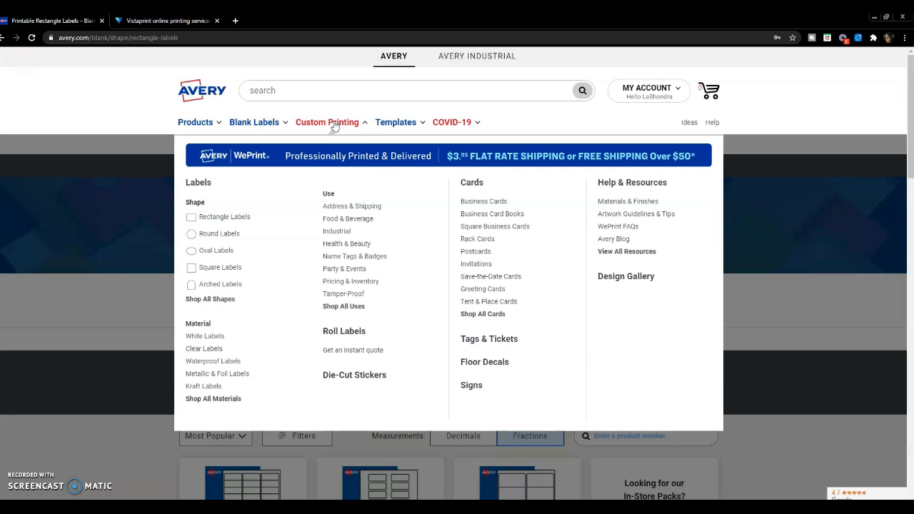
mouse_move(405, 128)
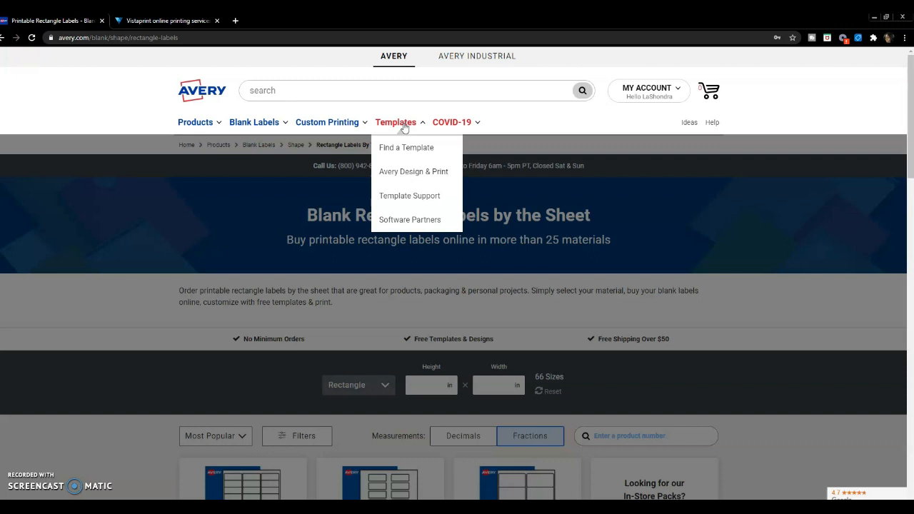
left_click(217, 127)
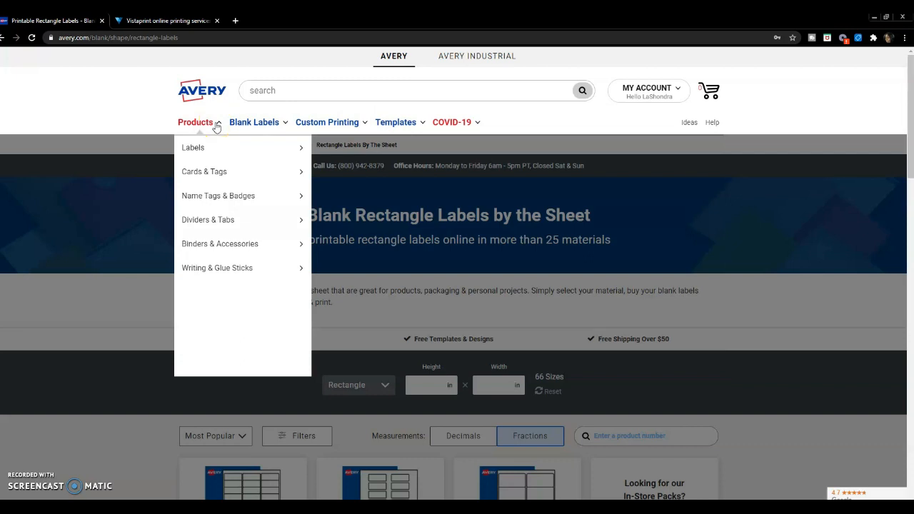
left_click(240, 126)
left_click(325, 115)
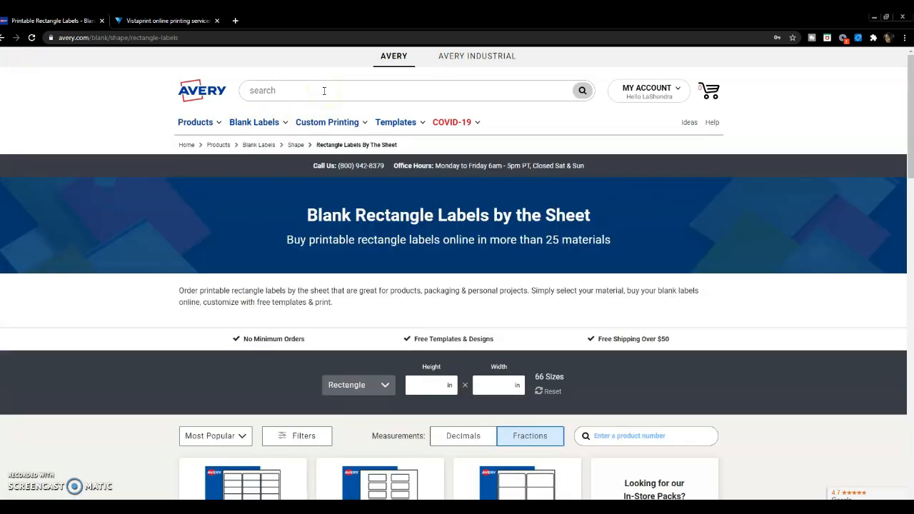
Step: Search the site for "round labels"
left_click(324, 90)
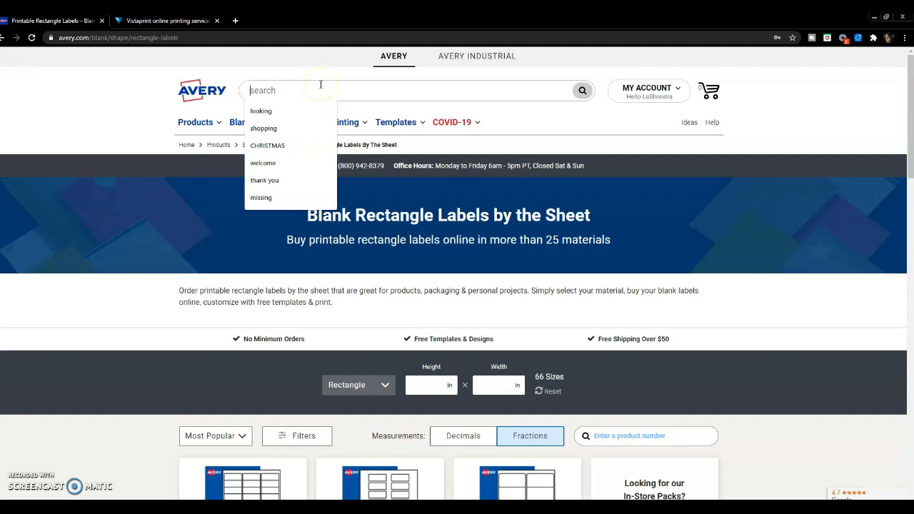
left_click(268, 90)
type("roun")
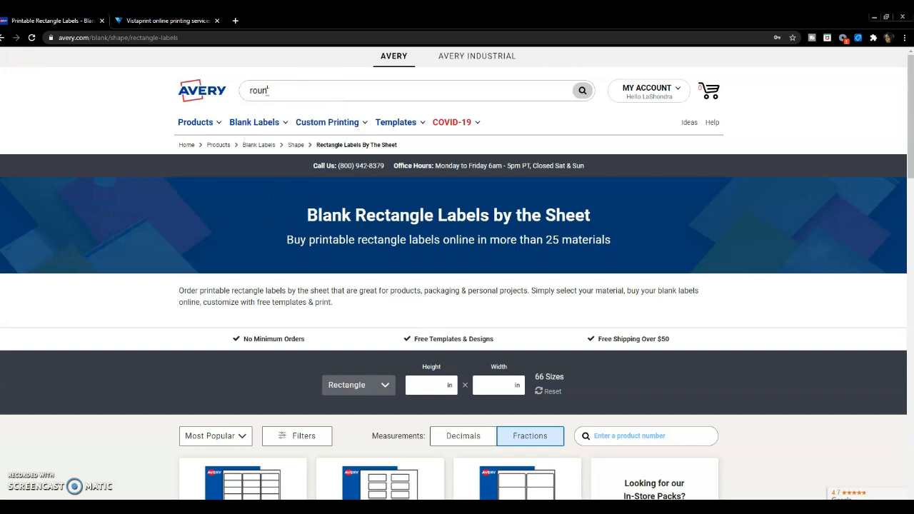
type("d labels")
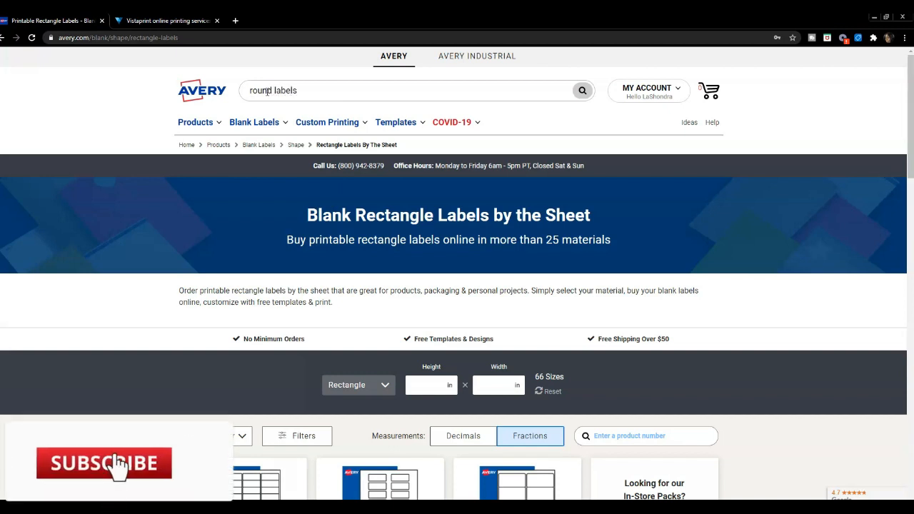
key("Return")
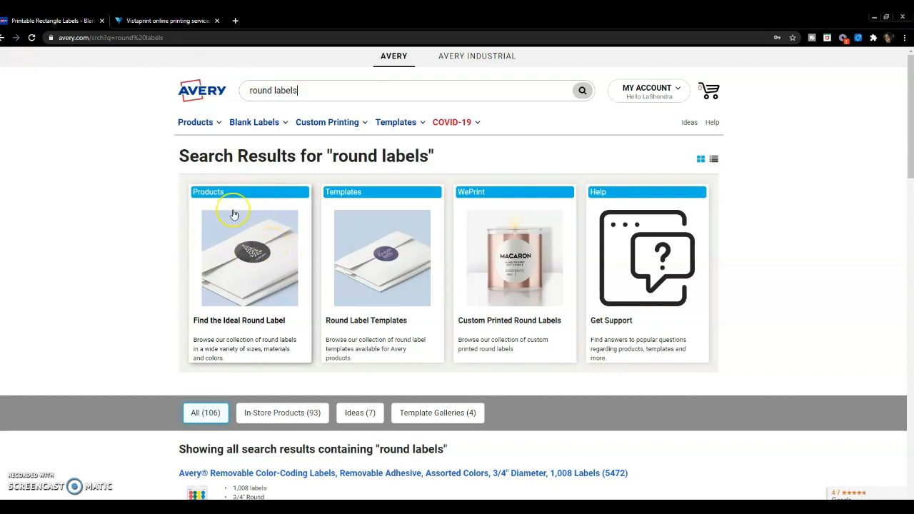
Step: Go from the search results to the round labels category and shop for its blank labels
left_click(250, 270)
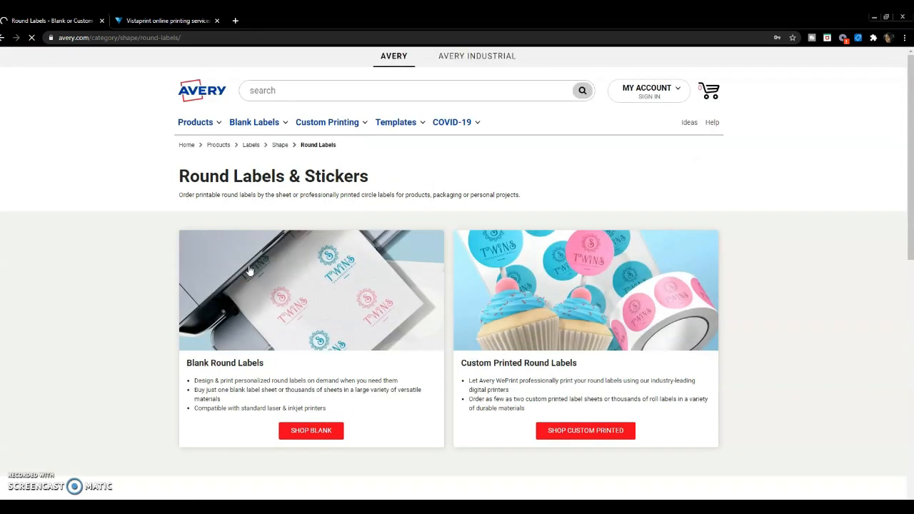
left_click(625, 327)
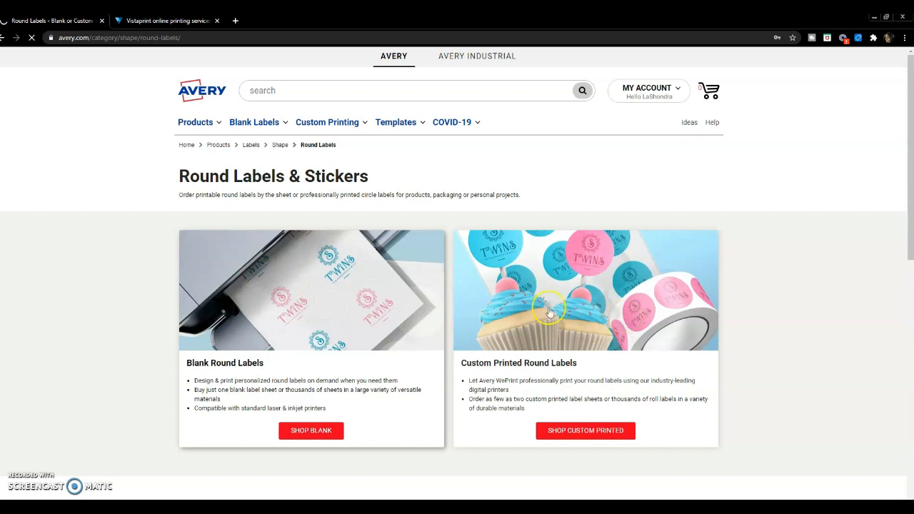
left_click(312, 431)
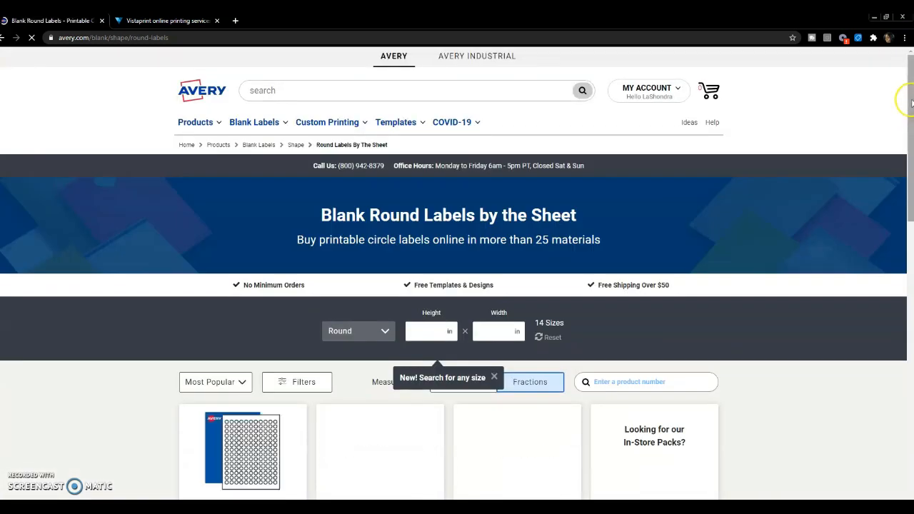
Step: Open the blank round label product with 2-1/4" diameter and 12 labels per sheet
scroll(909, 107, "down", 2)
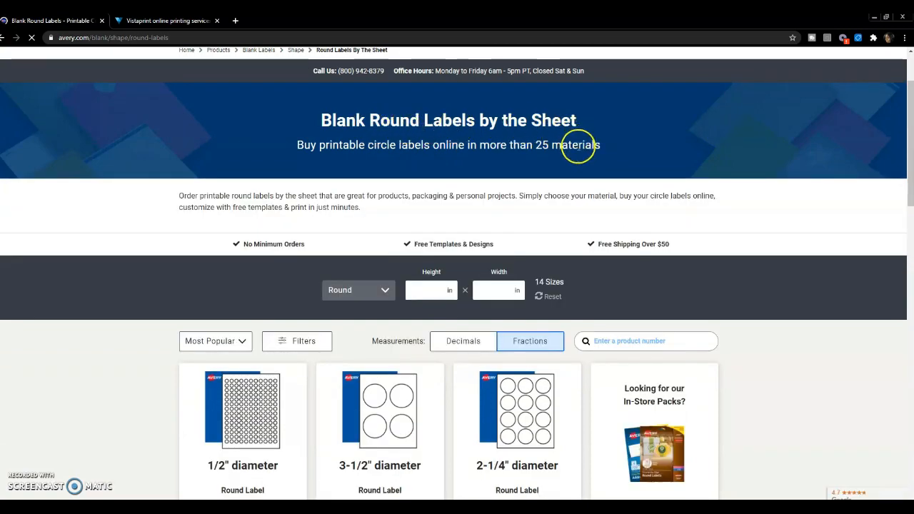
left_click_drag(905, 90, 909, 147)
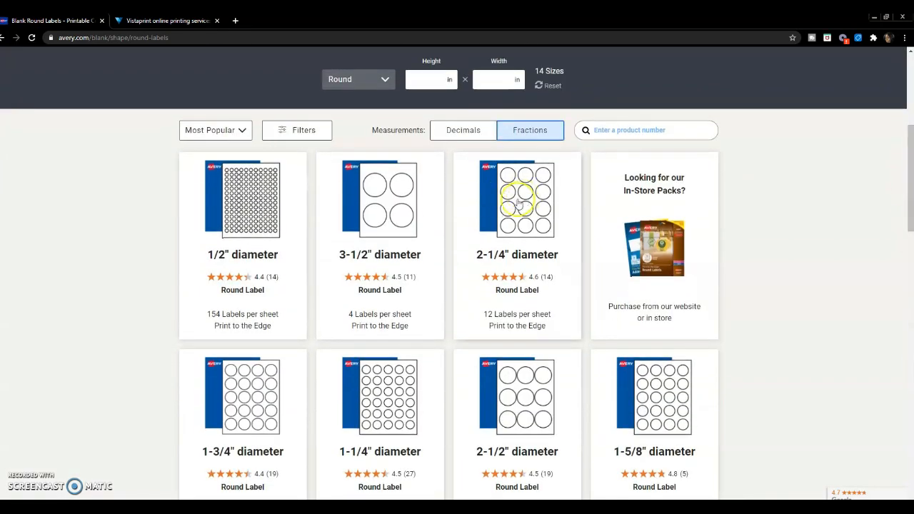
left_click(533, 235)
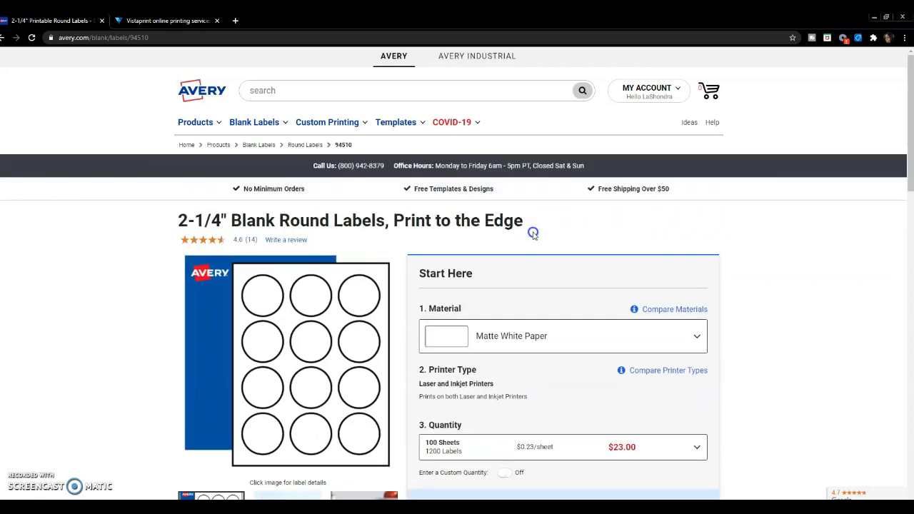
Step: Examine the material, printer type and quantity options for the 2-1/4" blank round labels
scroll(910, 73, "down", 3)
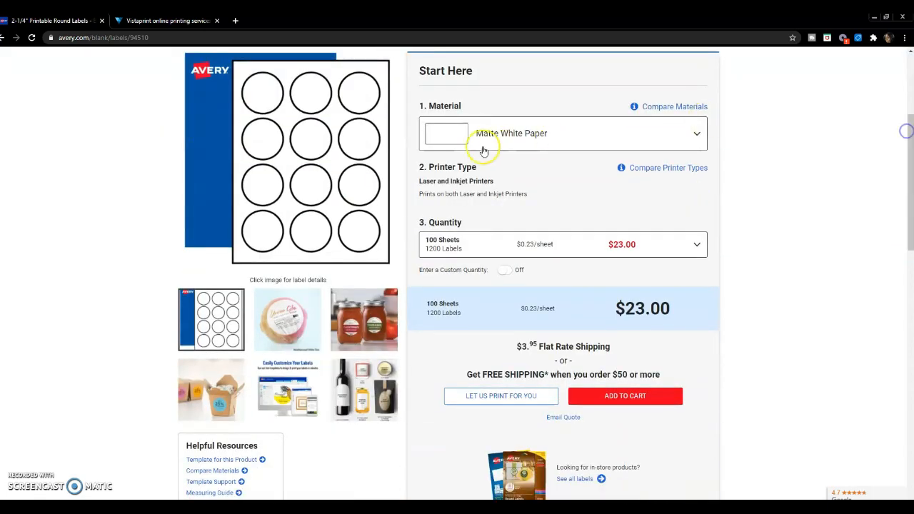
left_click(698, 136)
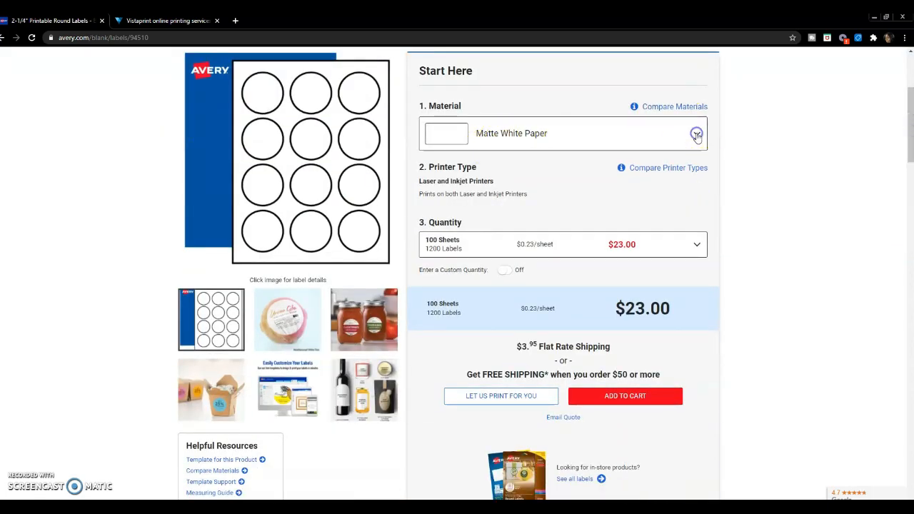
left_click_drag(704, 170, 708, 144)
left_click(696, 135)
left_click(487, 175)
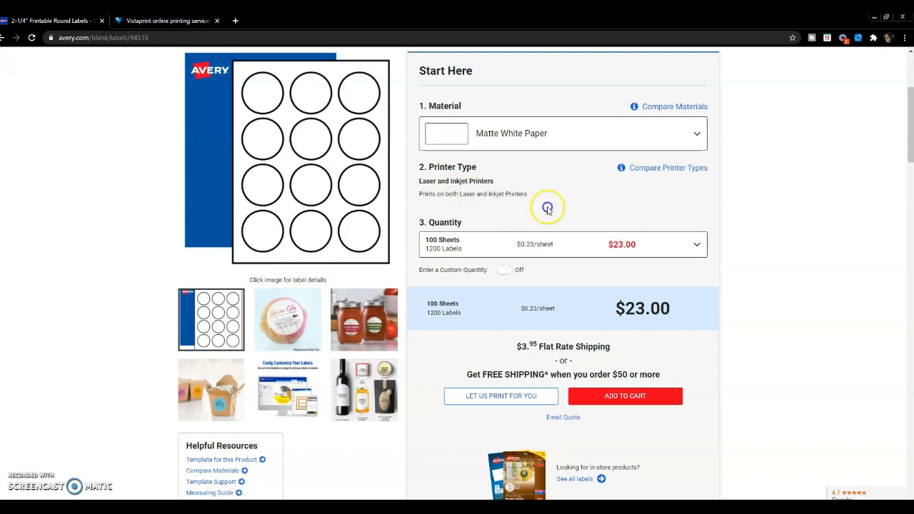
left_click(699, 246)
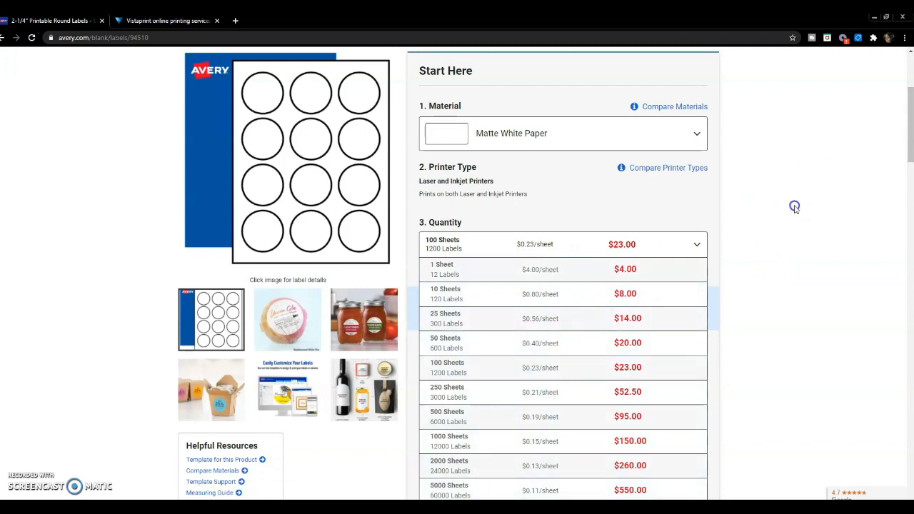
left_click(693, 248)
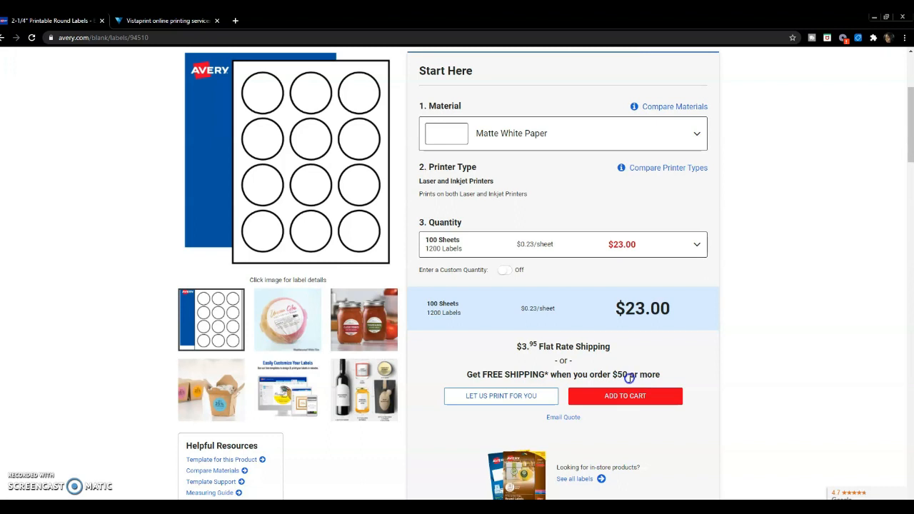
Step: Choose to have the round labels professionally printed and bring up the custom label configuration
left_click(522, 399)
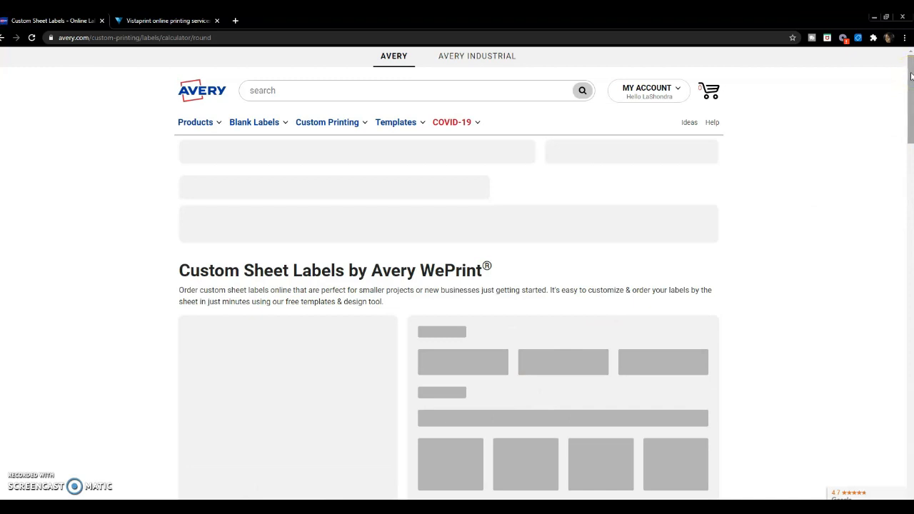
left_click(679, 90)
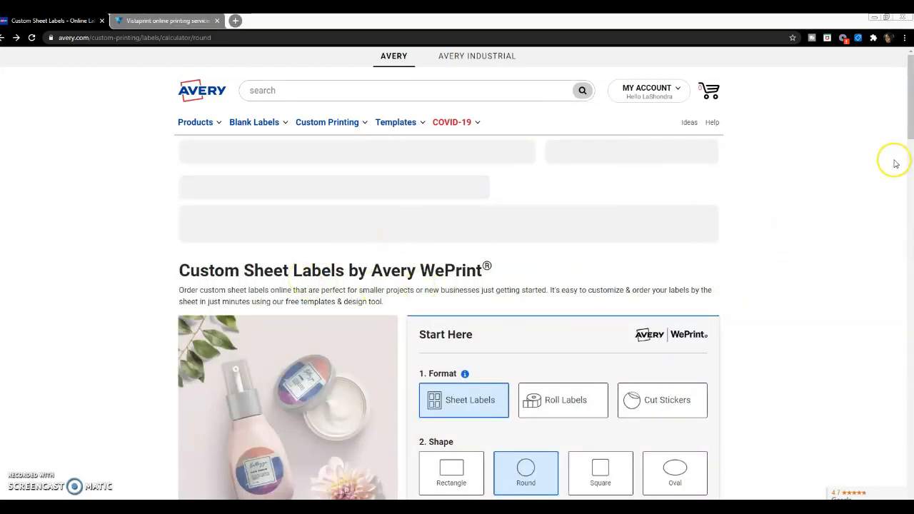
scroll(911, 106, "down", 3)
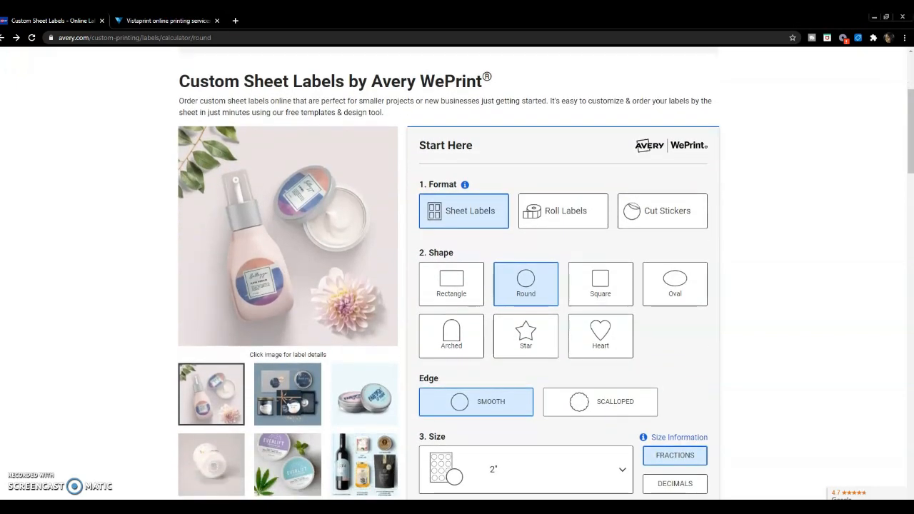
scroll(725, 153, "down", 1)
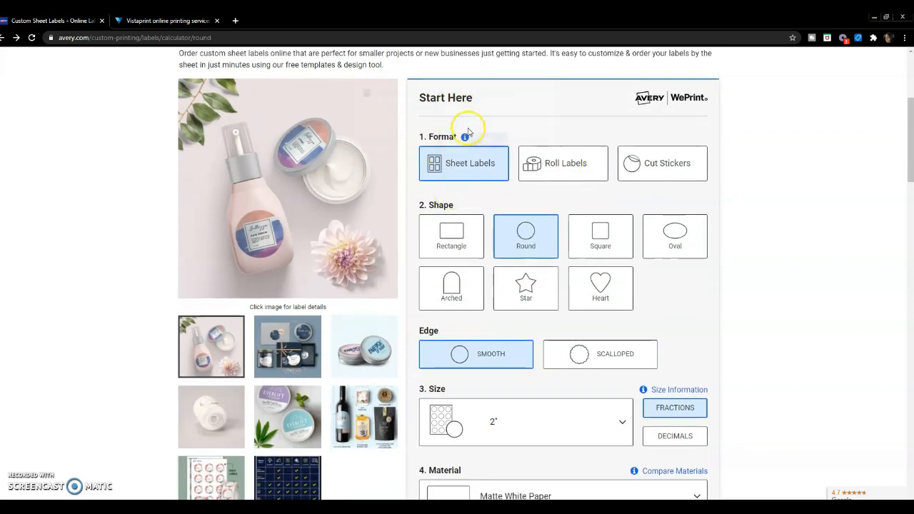
Step: Review the sheet label, roll label and cut sticker formats for the custom round labels
left_click(486, 145)
left_click(471, 170)
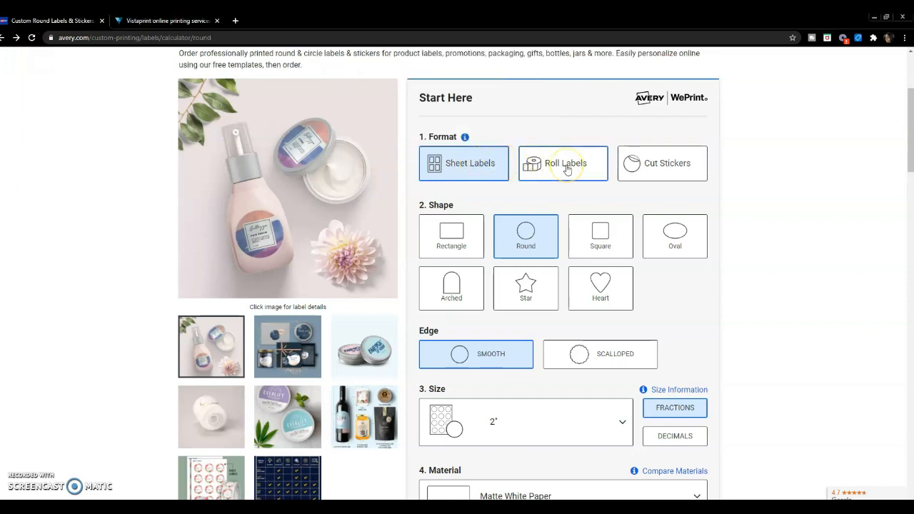
left_click(656, 170)
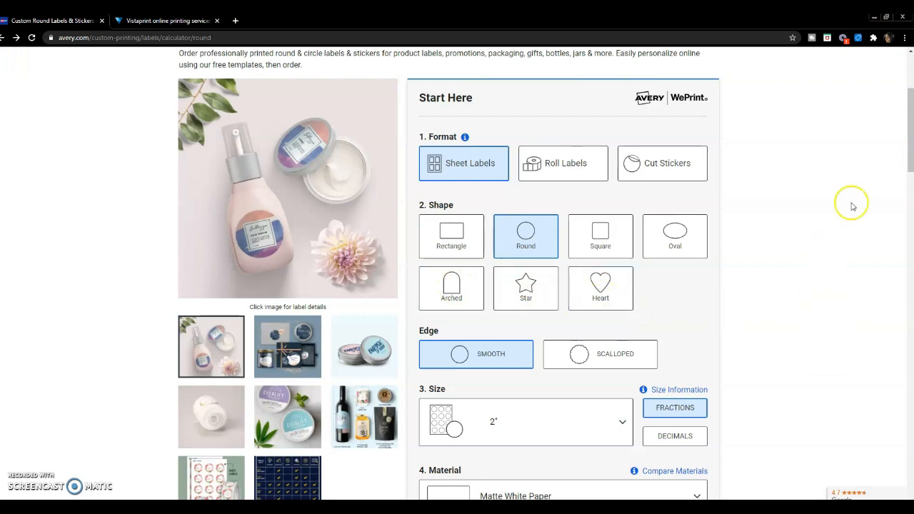
Step: Browse the preset diameters for the round sheet labels and set the size to 1/2"
left_click_drag(909, 135, 909, 172)
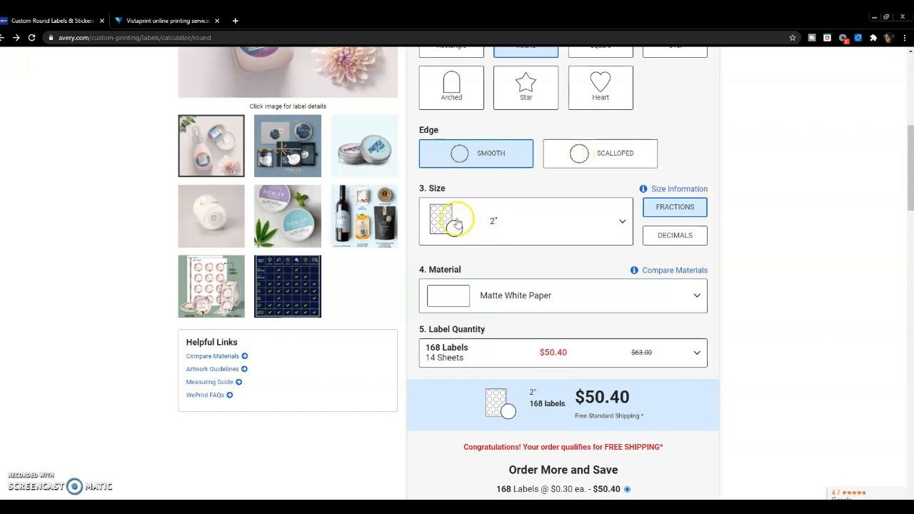
left_click(622, 224)
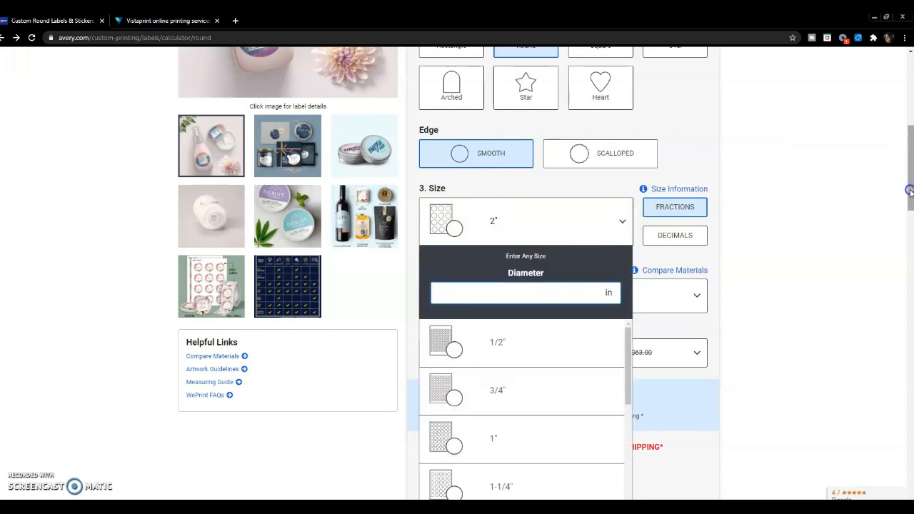
left_click_drag(911, 152, 912, 177)
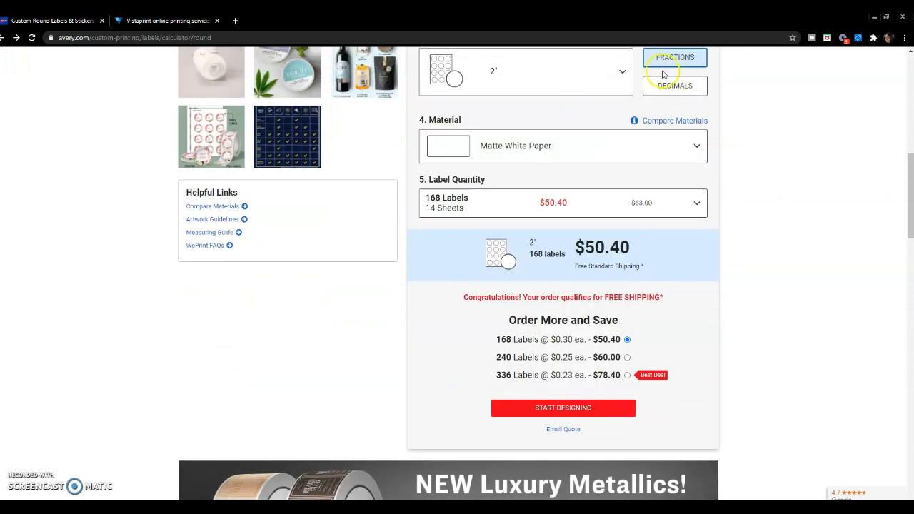
left_click(619, 71)
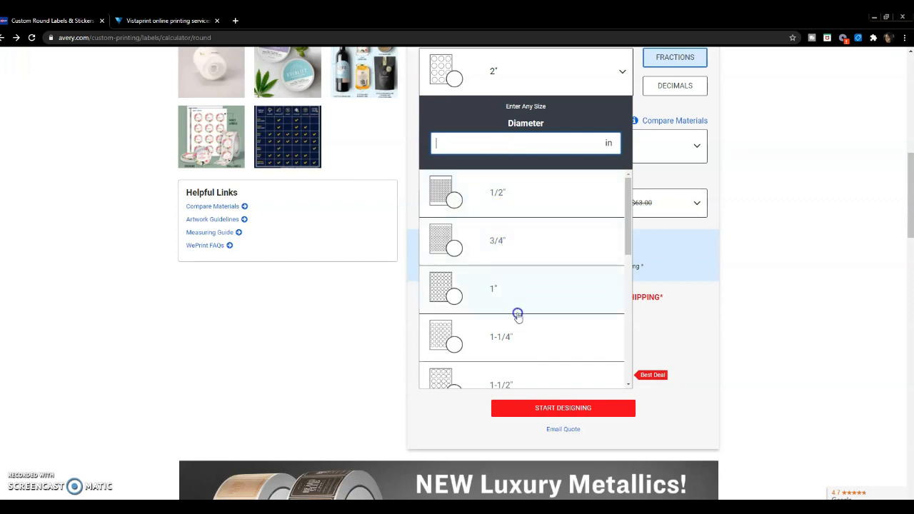
left_click_drag(628, 206, 632, 139)
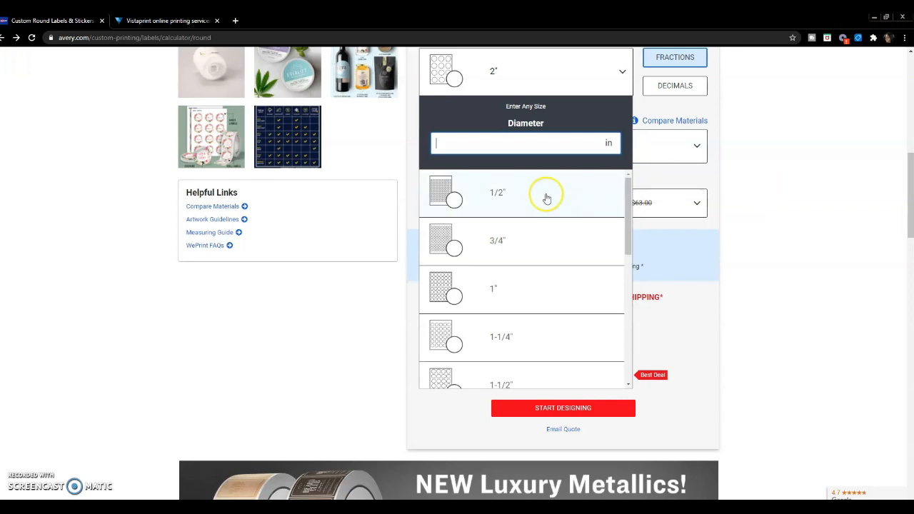
left_click(569, 194)
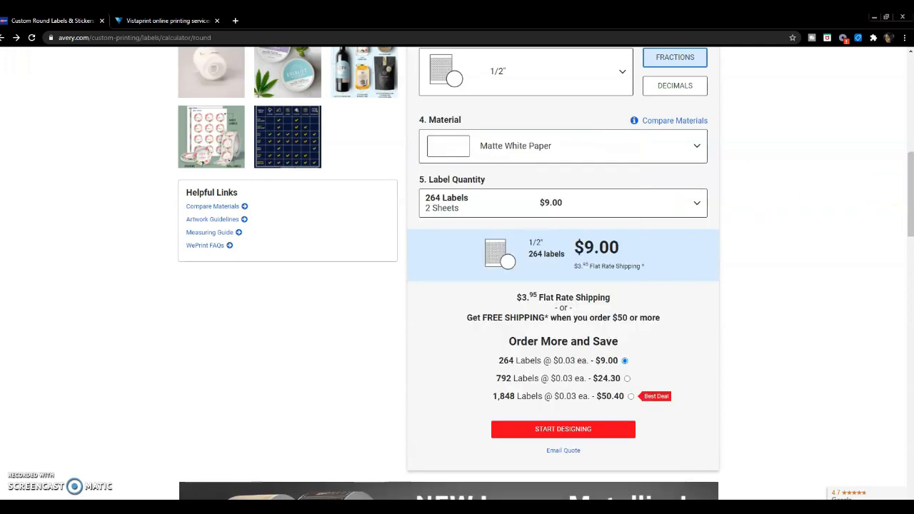
Step: Set the label material to Clear Film and the quantity to 264 labels on 2 sheets
left_click_drag(909, 189, 908, 137)
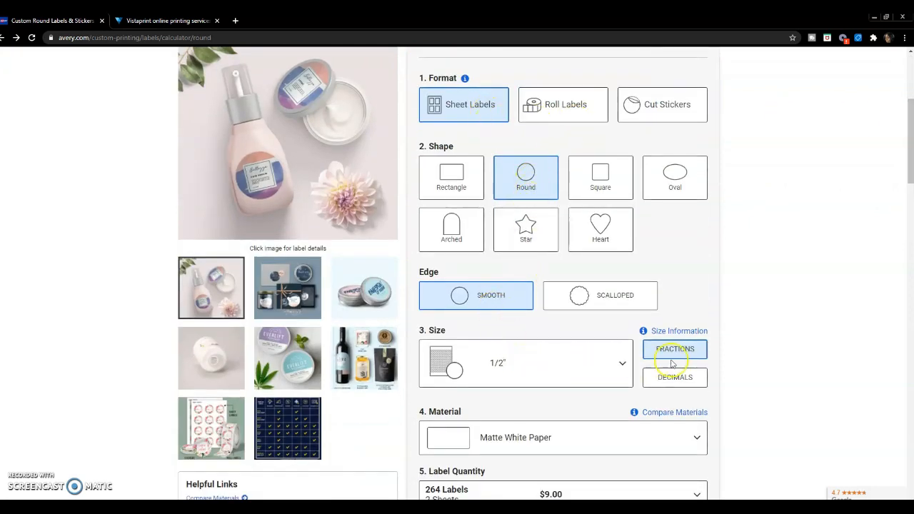
left_click_drag(909, 125, 909, 174)
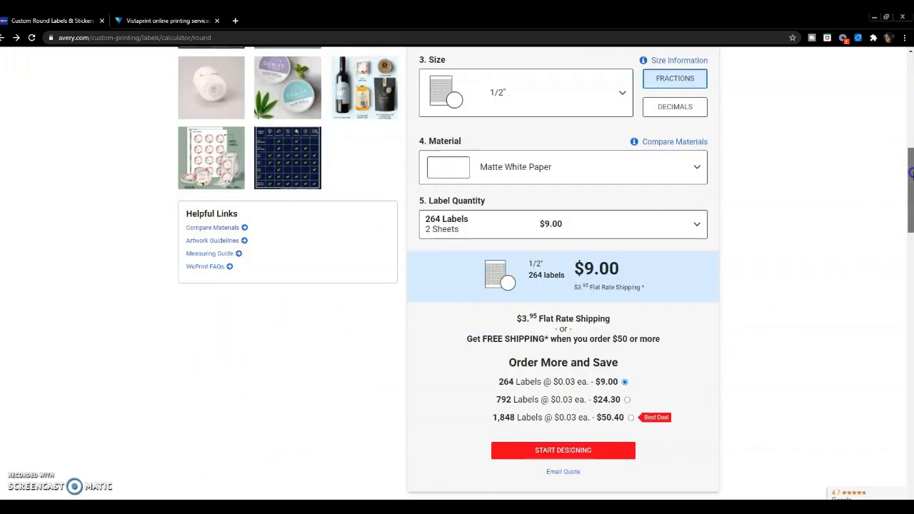
left_click(697, 166)
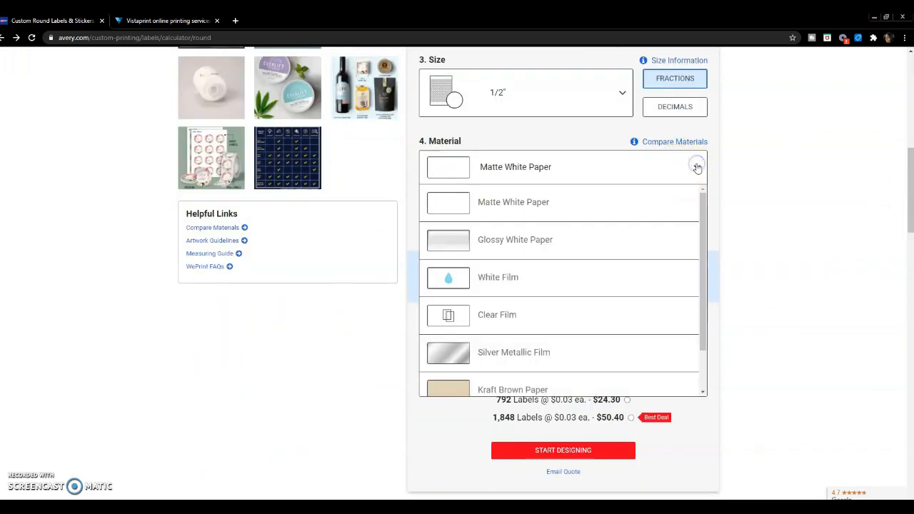
left_click_drag(704, 225, 710, 290)
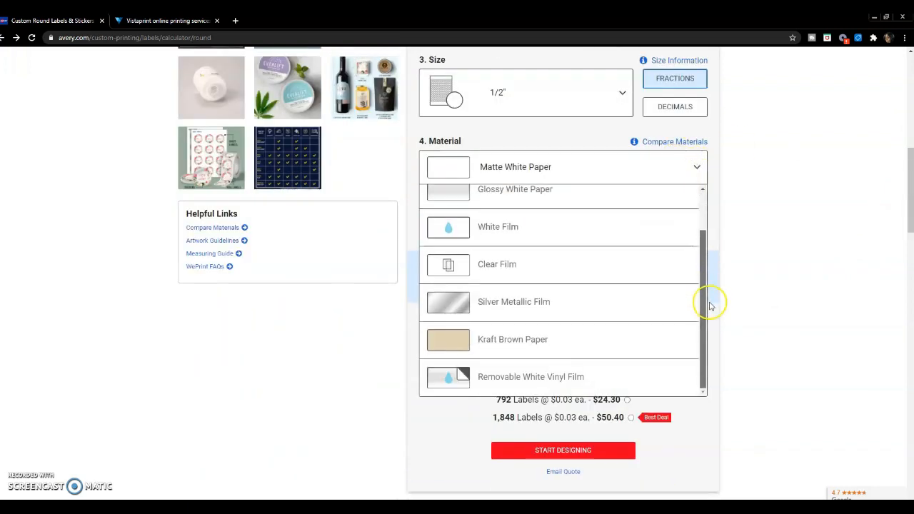
left_click(504, 227)
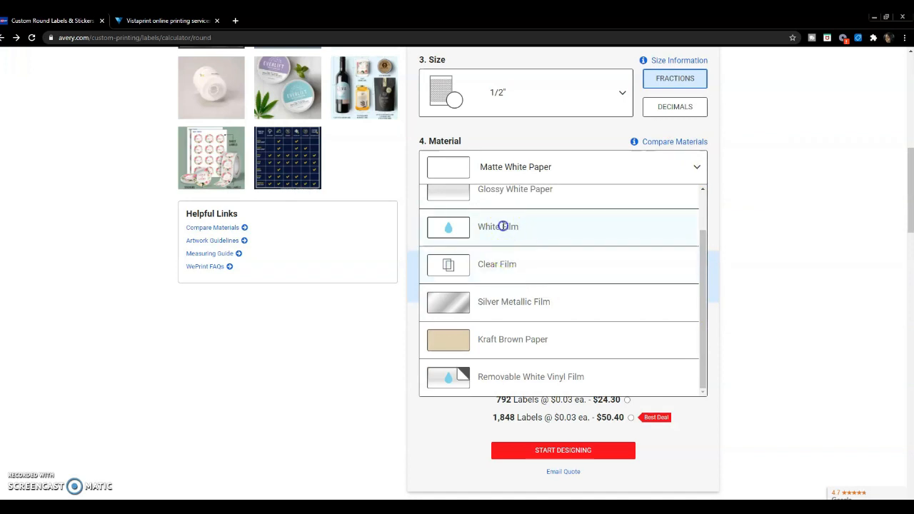
left_click(698, 168)
left_click(511, 315)
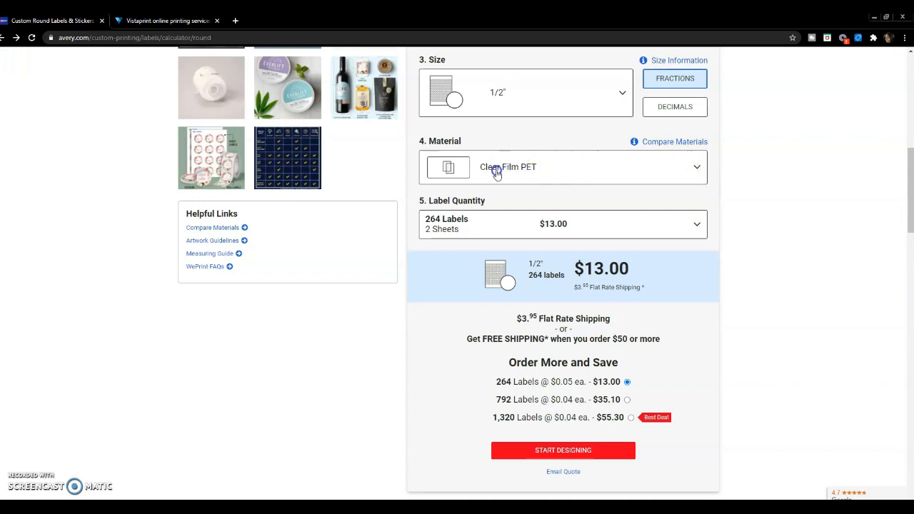
left_click(697, 226)
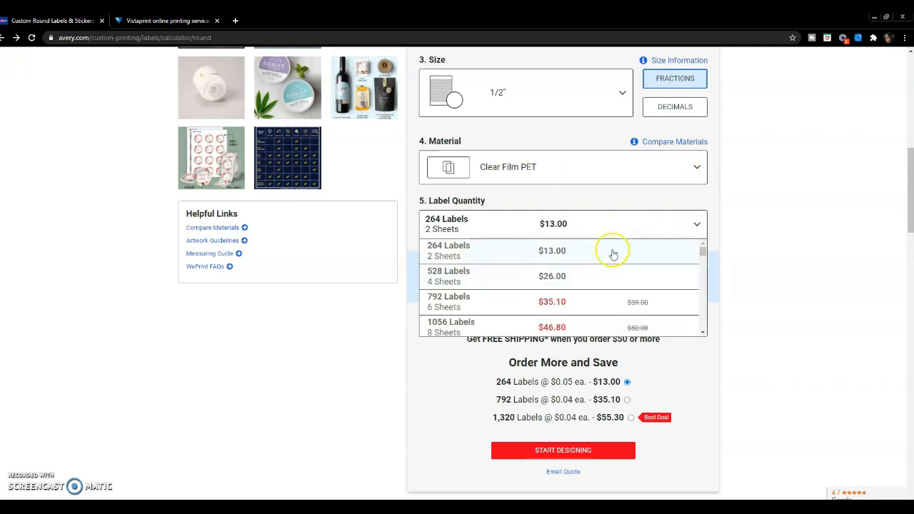
left_click(574, 252)
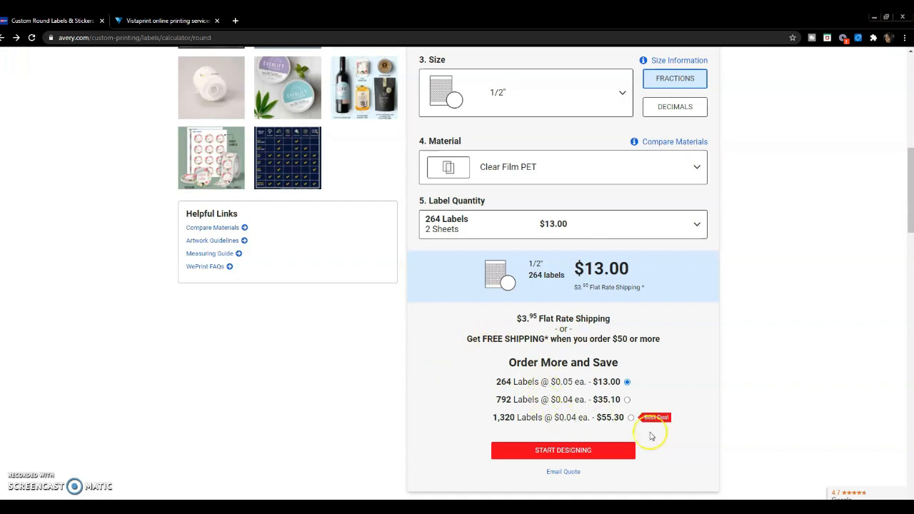
Step: Start designing the configured labels and choose to create your own design from scratch
left_click(577, 453)
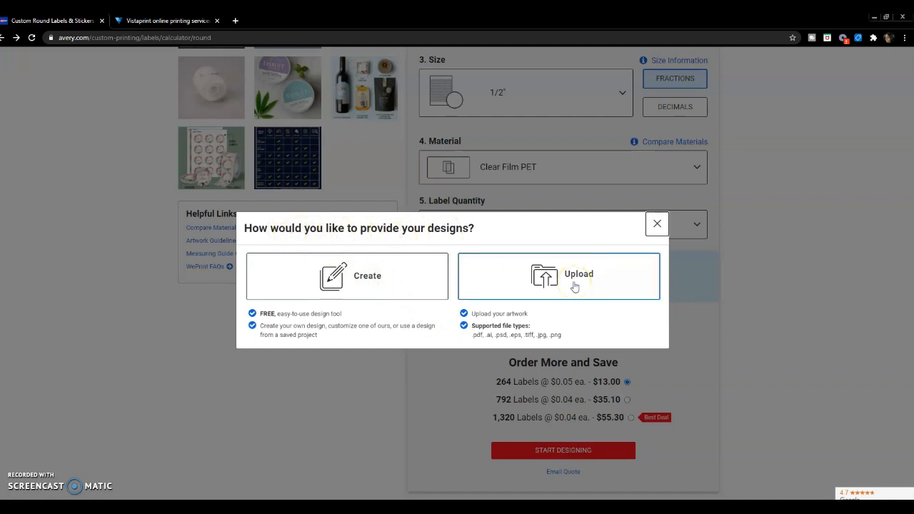
left_click(400, 283)
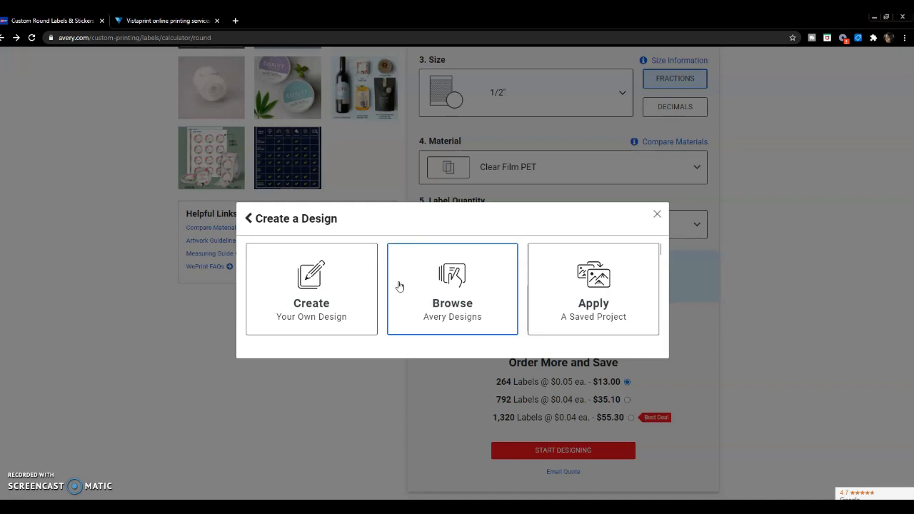
left_click(347, 278)
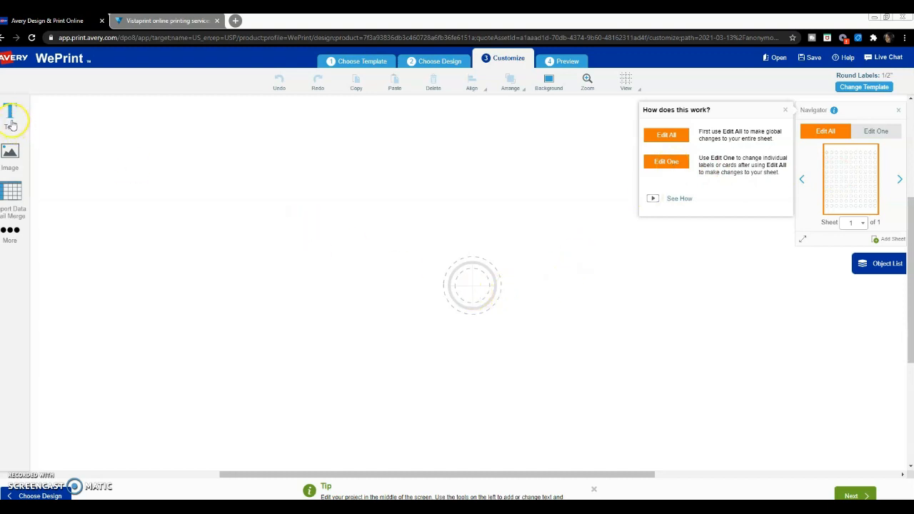
Step: Look over the image and data import tools and reveal the additional design tools
left_click(10, 153)
left_click(17, 194)
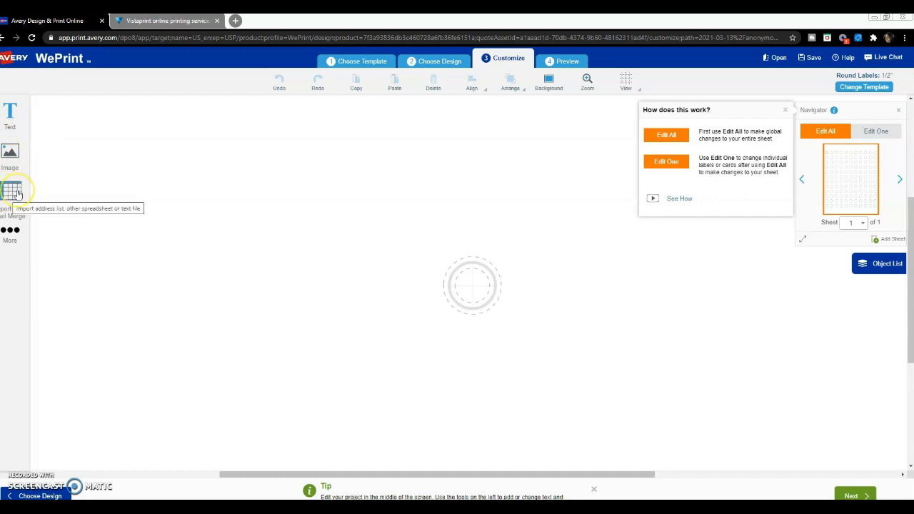
left_click(13, 233)
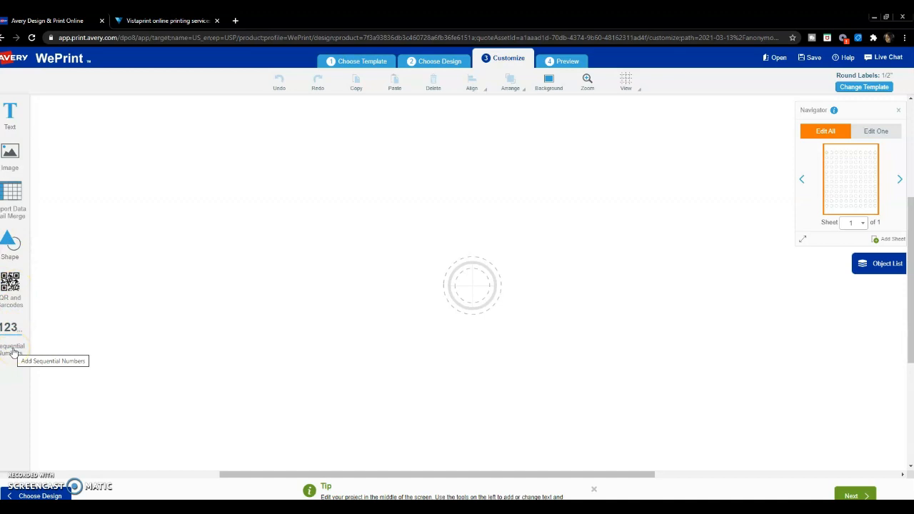
Step: Add curved text to the round label and replace its placeholder wording with "skincare"
left_click(9, 112)
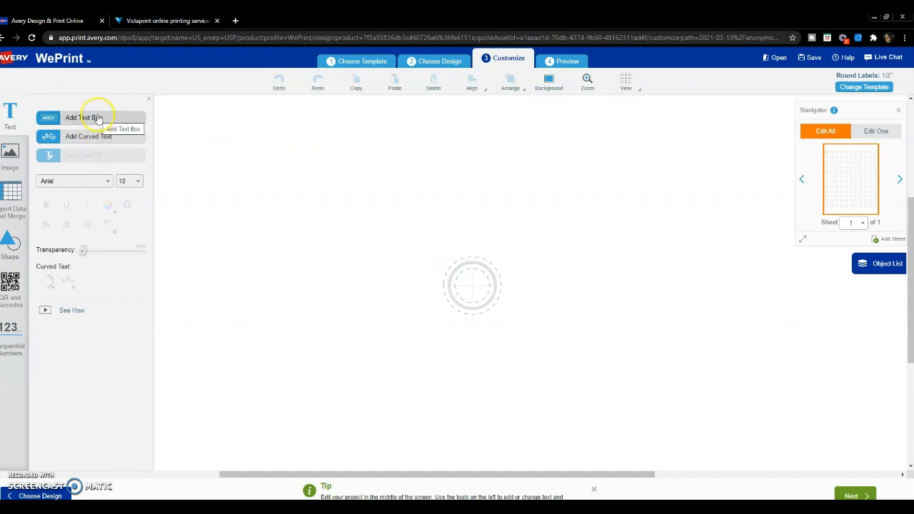
left_click(96, 137)
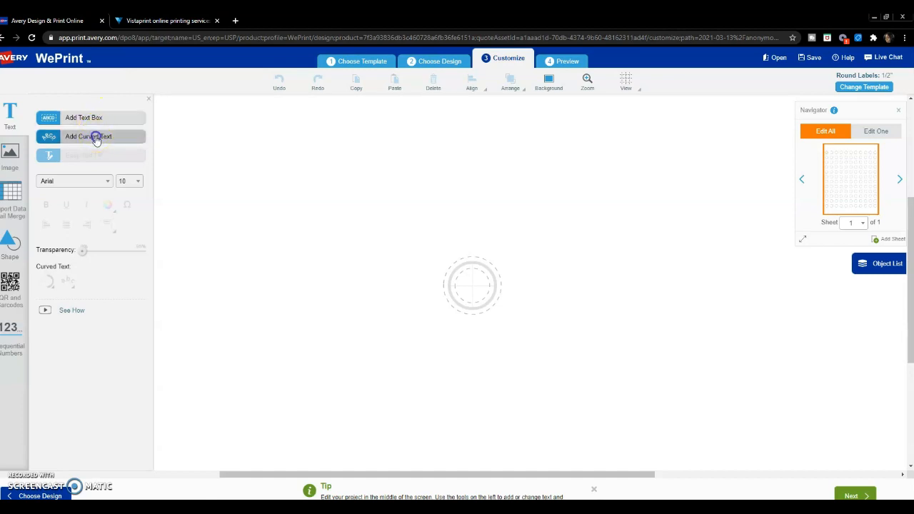
left_click(480, 286)
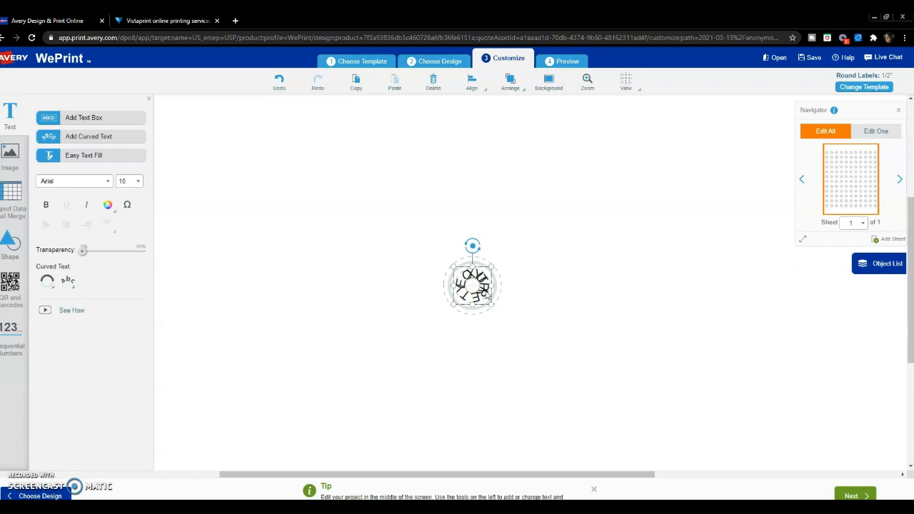
key("BackSpace")
key("BackSpace")
key("BackSpace")
key("BackSpace")
key("BackSpace")
key("BackSpace")
key("BackSpace")
key("BackSpace")
key("BackSpace")
key("BackSpace")
key("BackSpace")
key("BackSpace")
key("BackSpace")
key("BackSpace")
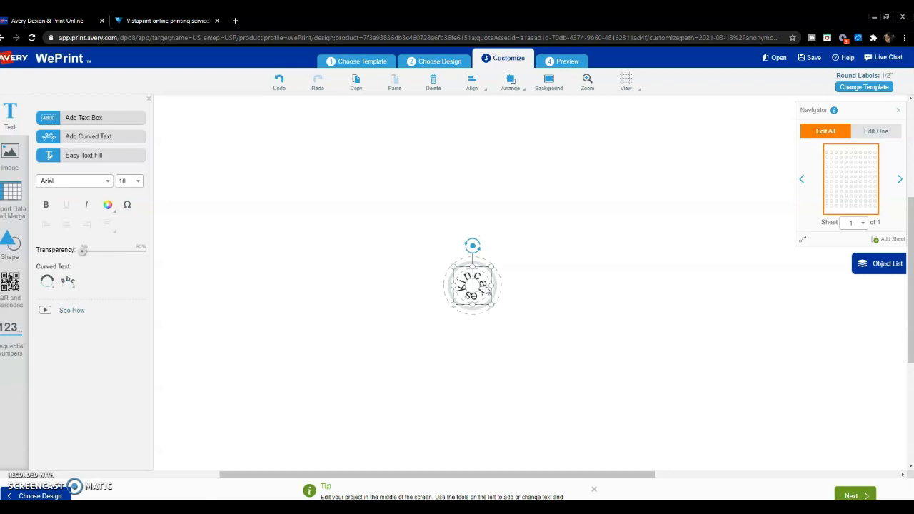
Step: Set the font size of every letter in the curved "skincare" text to 8
left_click(140, 184)
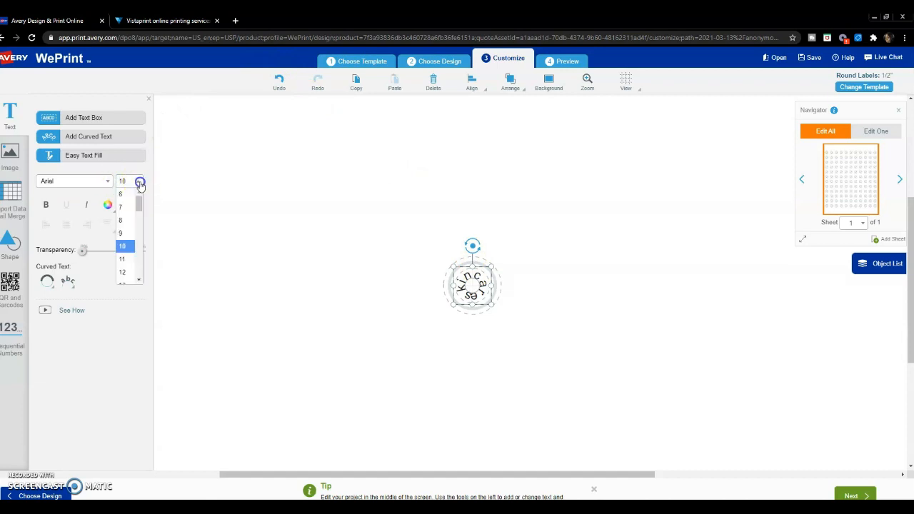
left_click(125, 221)
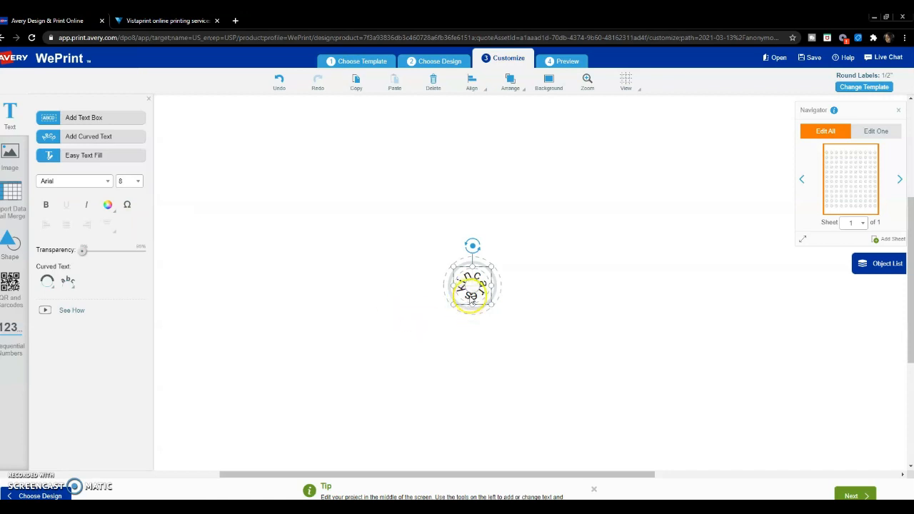
left_click_drag(468, 297, 454, 286)
left_click(138, 181)
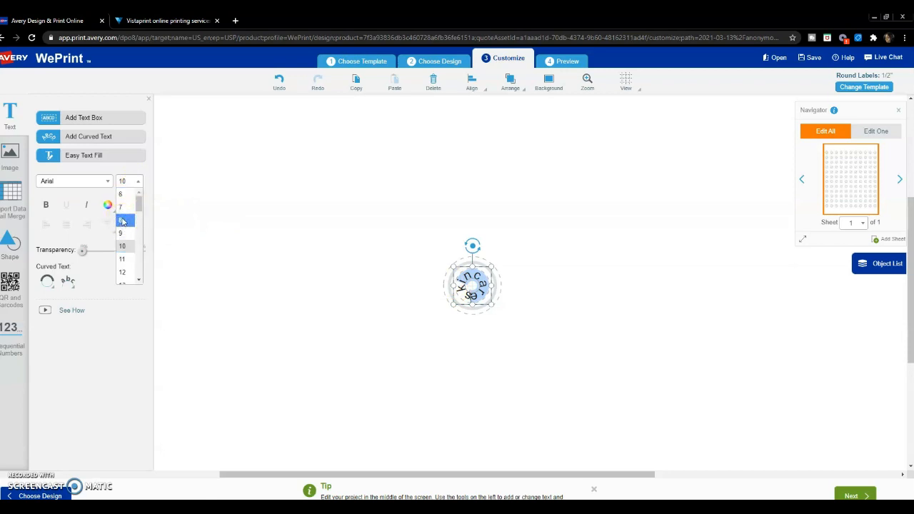
left_click(123, 221)
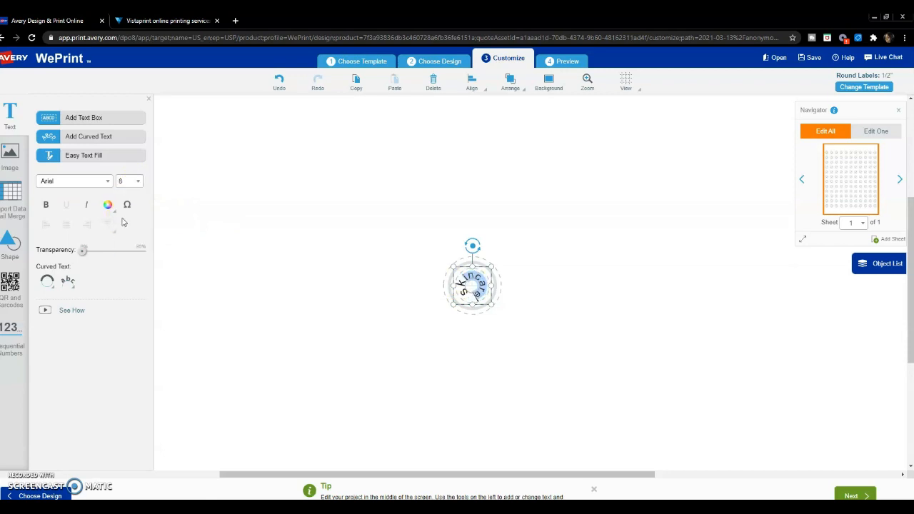
mouse_move(449, 274)
left_mouse_down()
mouse_move(466, 299)
mouse_move(464, 269)
left_mouse_up()
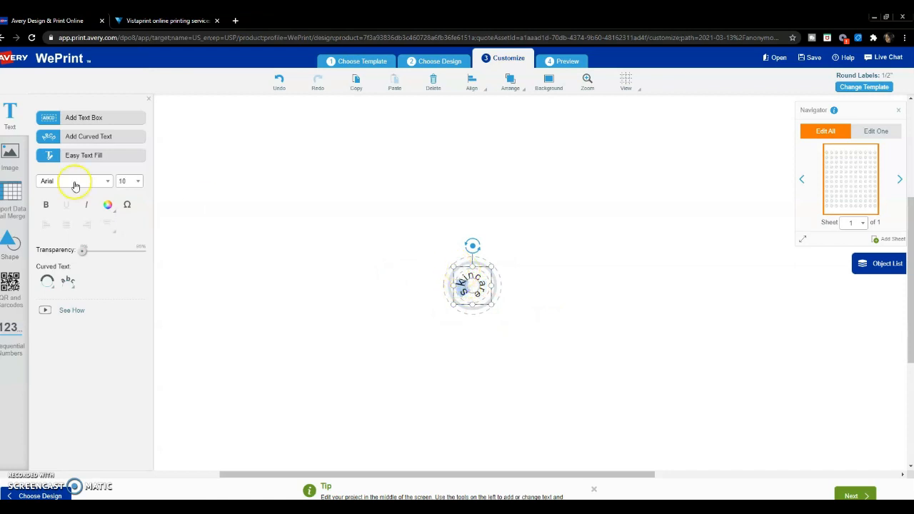
left_click(139, 181)
left_click(126, 218)
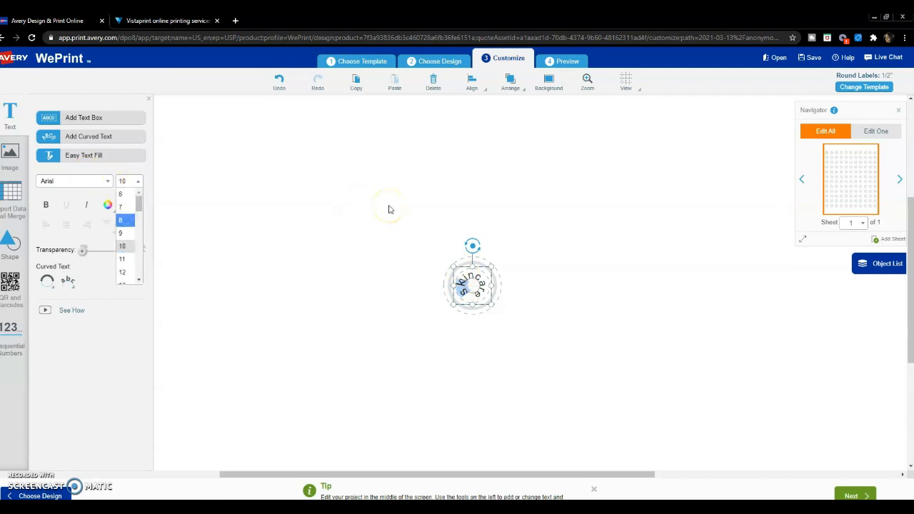
left_click(420, 299)
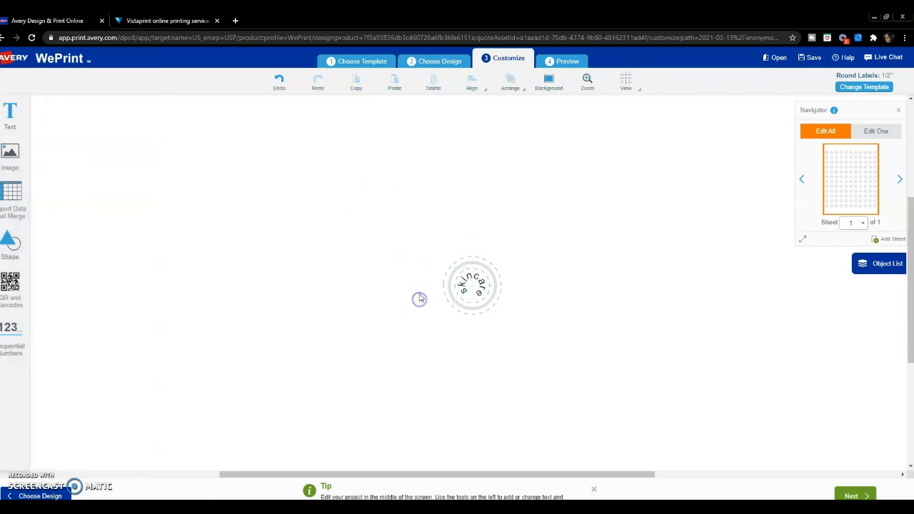
Step: Try to recolour the selected curved "skincare" text red, hex #E60E16, on the round label
left_click(473, 285)
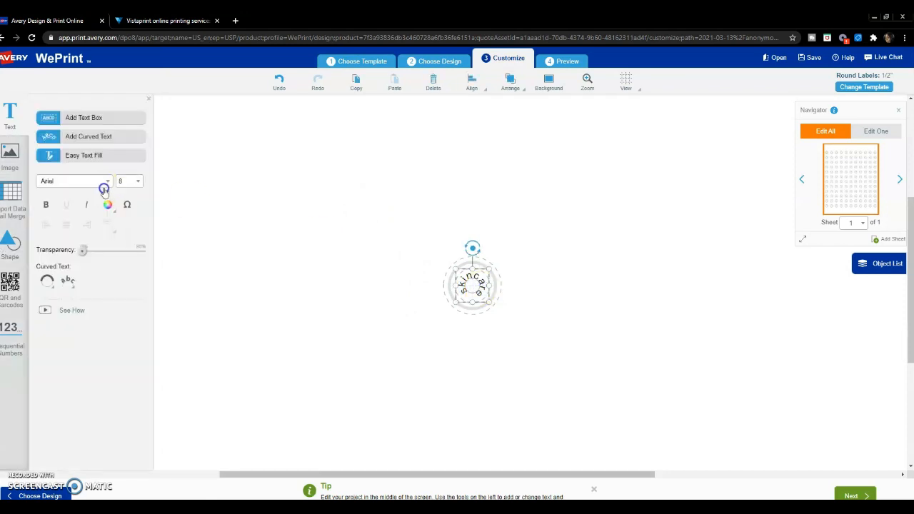
left_click(108, 206)
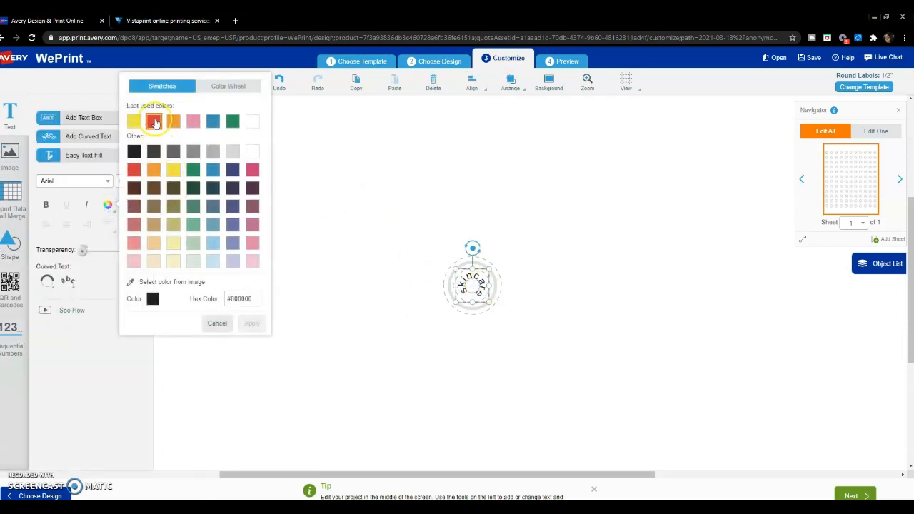
left_click(154, 123)
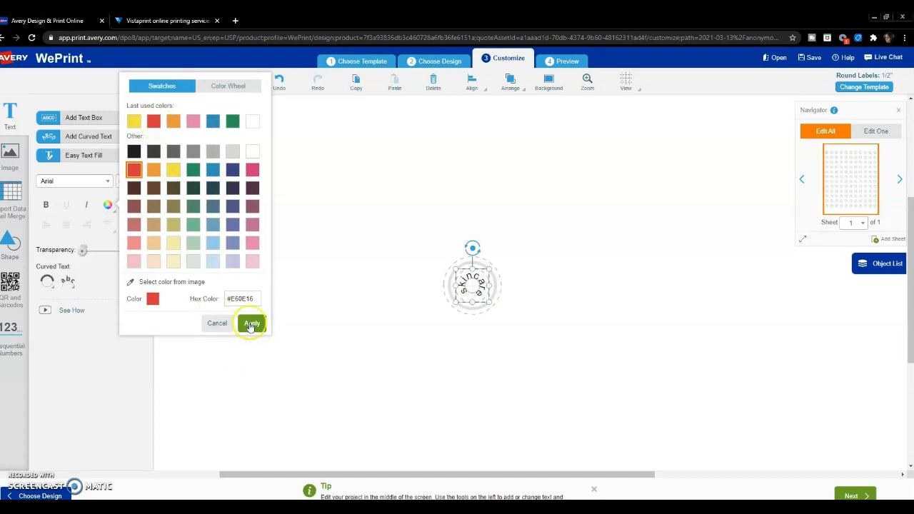
left_click(343, 317)
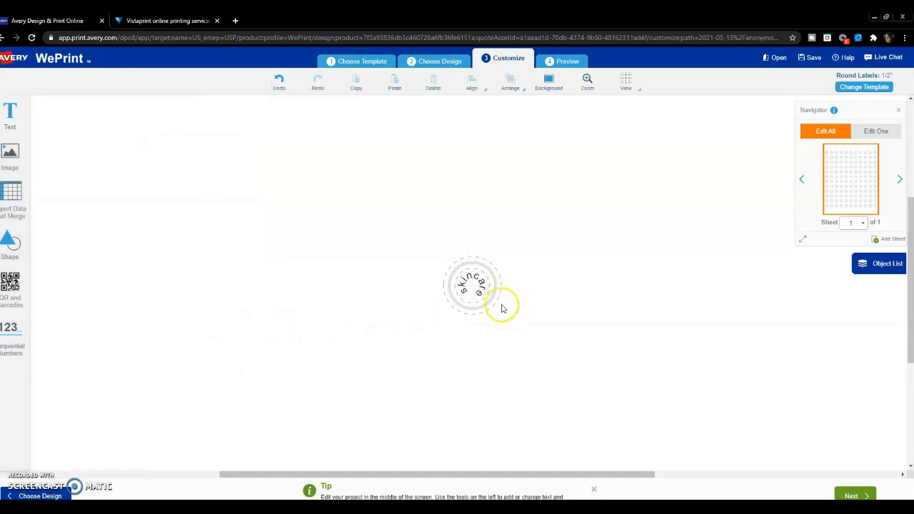
Step: Recolour all the letters of the curved "skincare" text red, including the final "e"
left_click(475, 289)
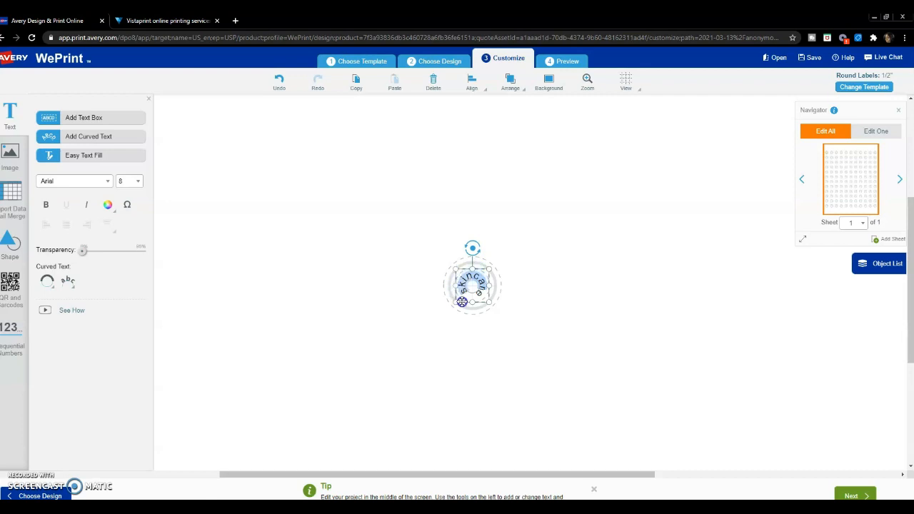
left_click_drag(473, 301, 460, 286)
left_click(109, 205)
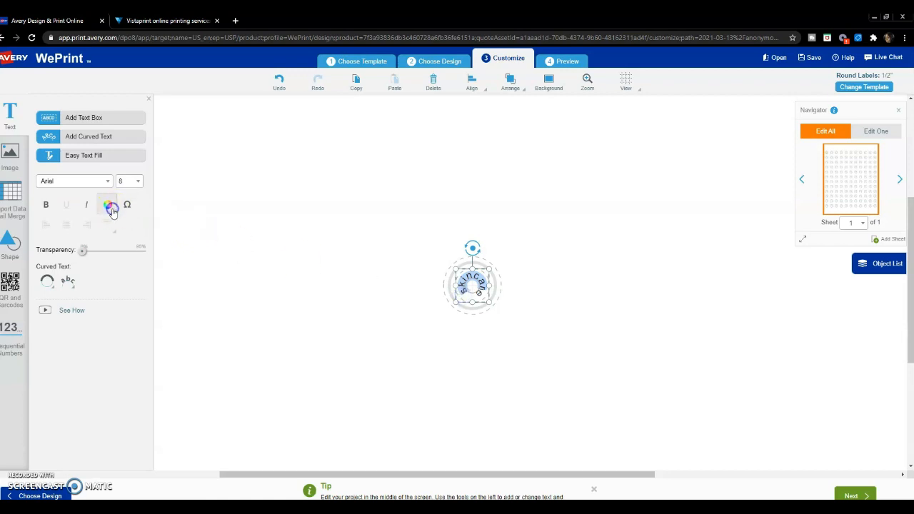
left_click(110, 206)
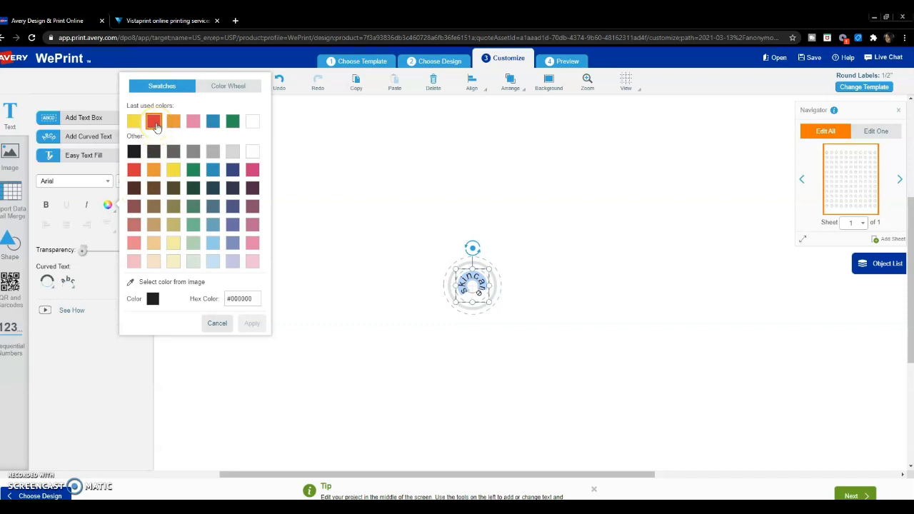
left_click(155, 123)
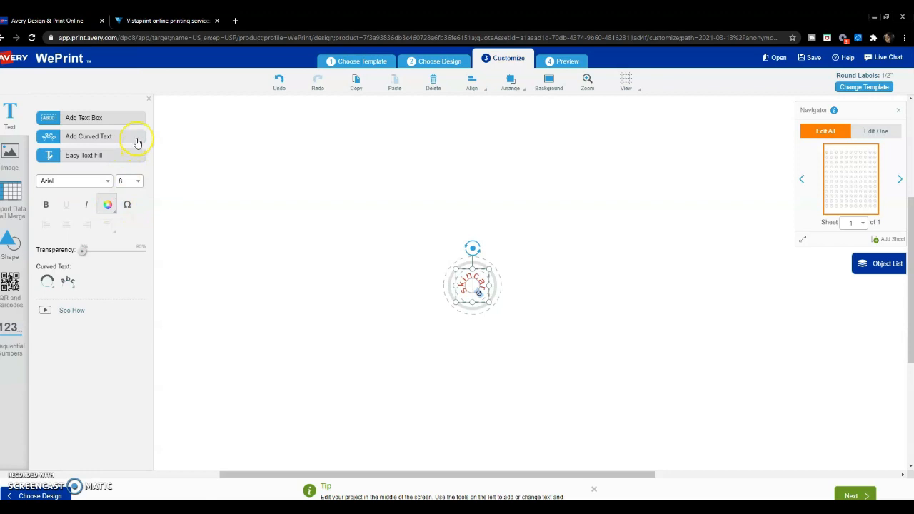
left_click(136, 122)
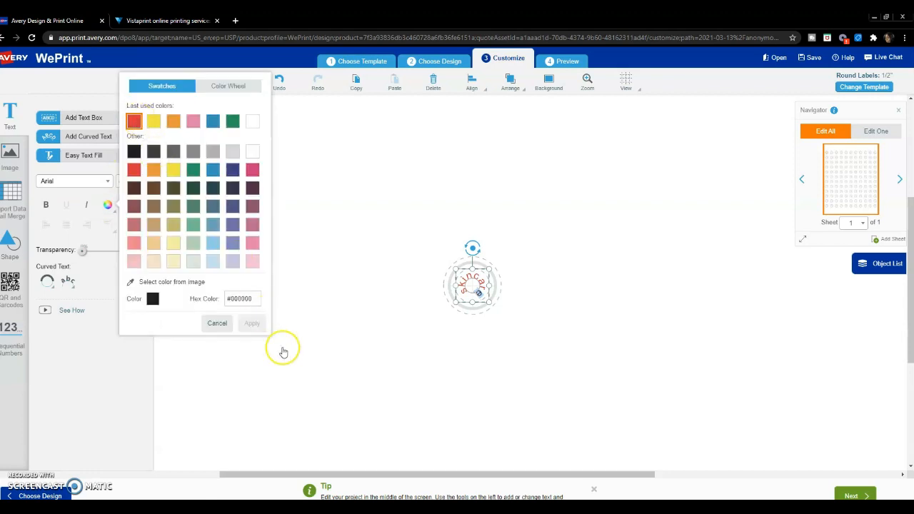
left_click(252, 325)
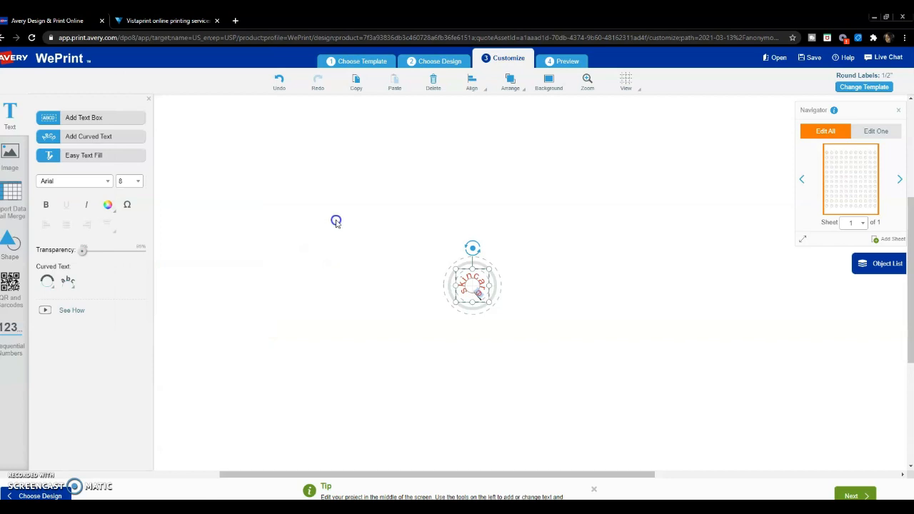
left_click(67, 284)
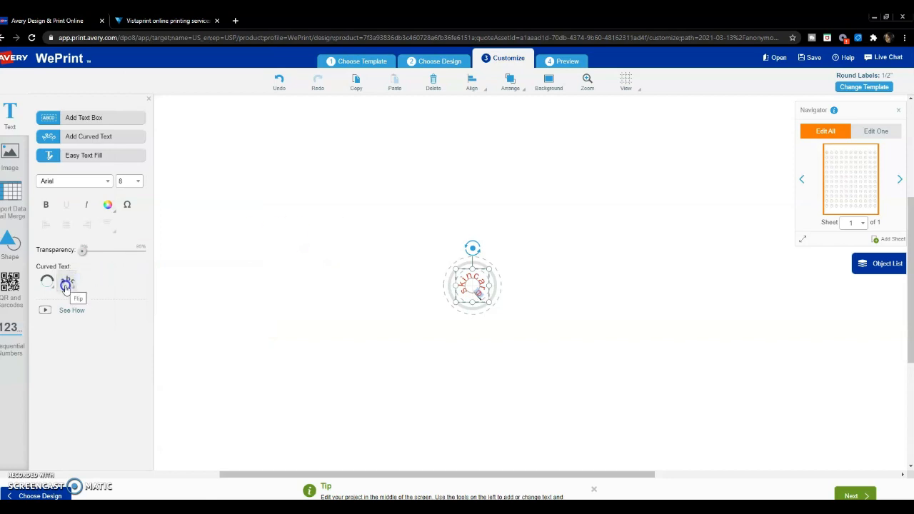
left_click(103, 136)
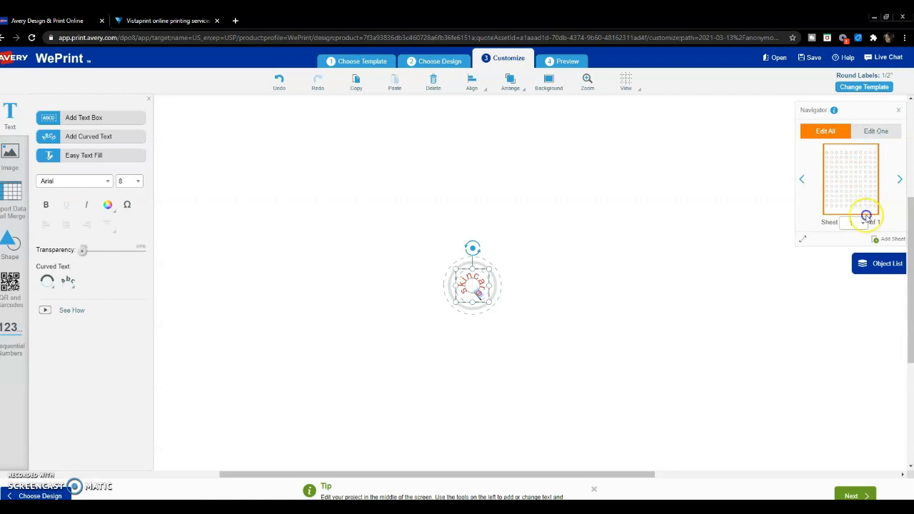
Step: Preview the full sheet of labels enlarged to about 158%, and return to customizing the design
left_click(858, 495)
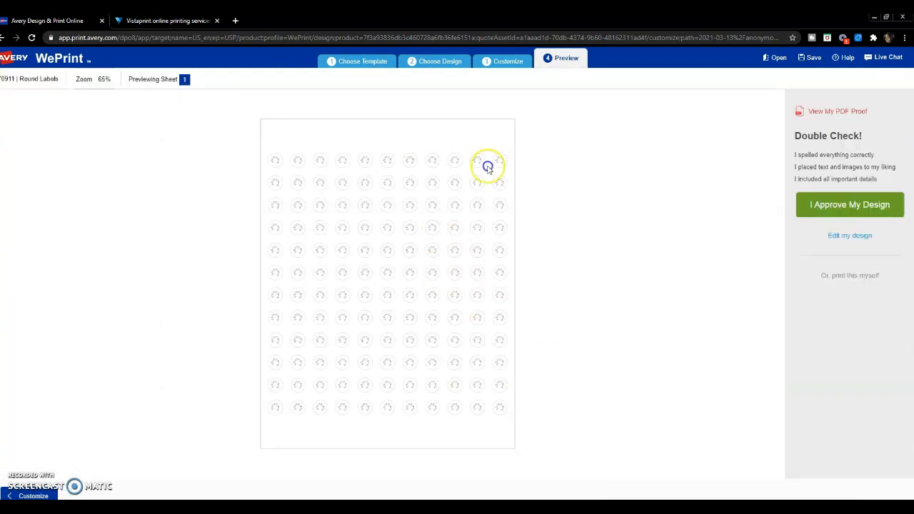
left_click(100, 79)
left_click(102, 81)
left_click(102, 81)
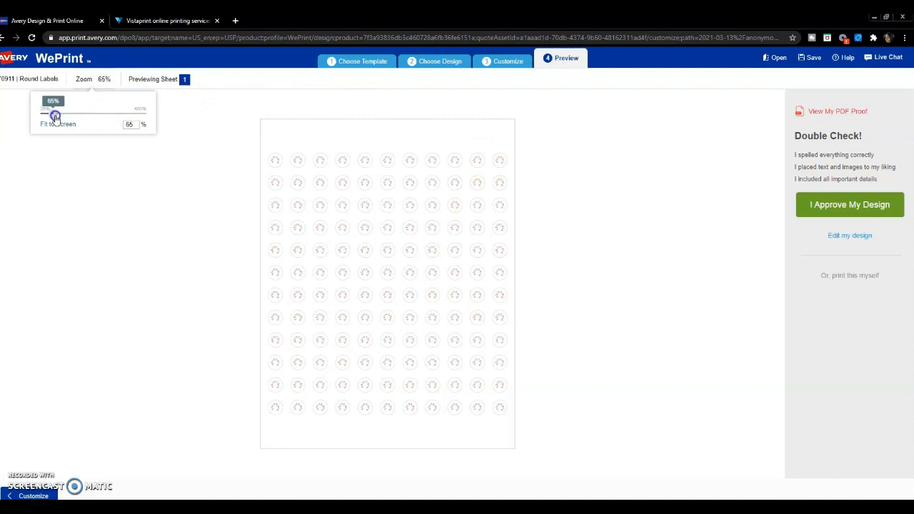
left_click_drag(73, 120, 78, 119)
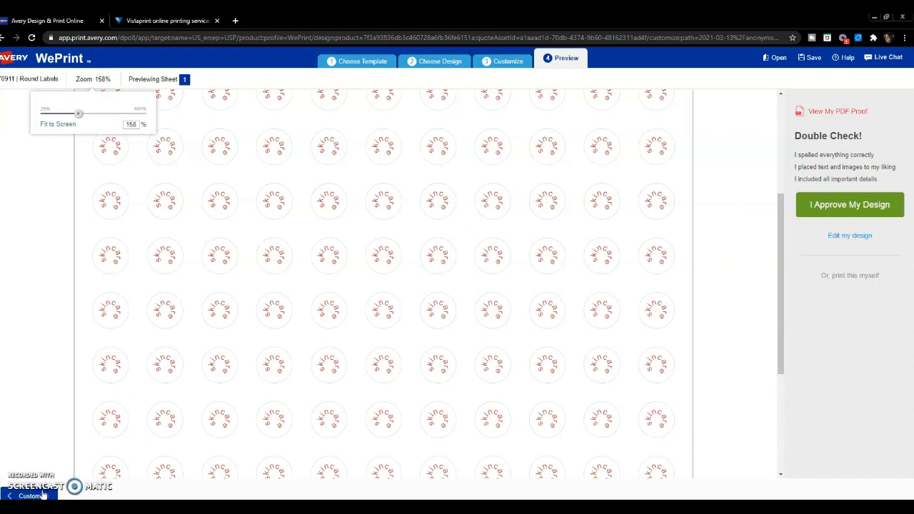
left_click(30, 496)
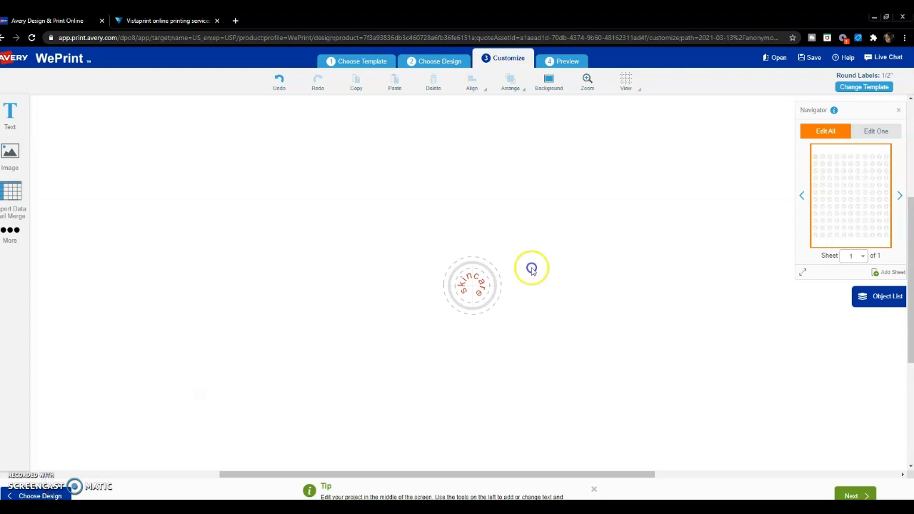
Step: Switch from editing all labels to editing individual ones and go to the second label on the sheet
left_click(876, 131)
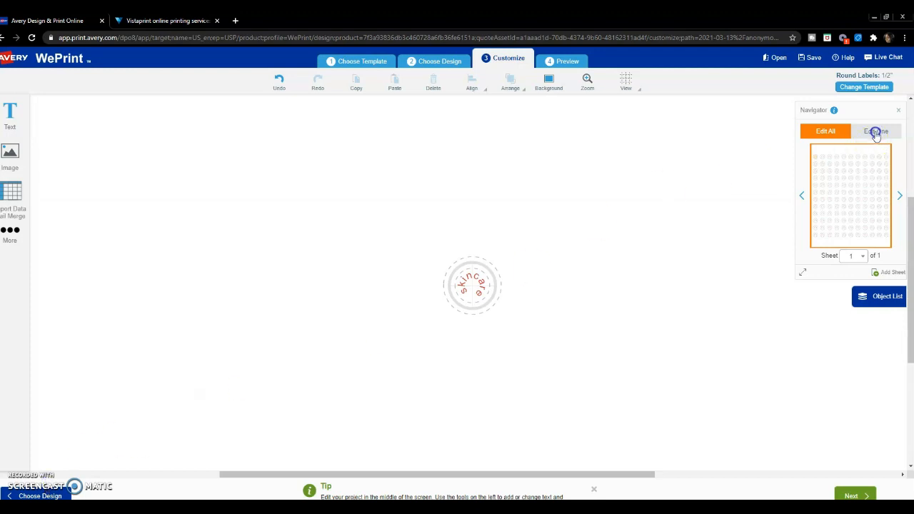
left_click(830, 133)
left_click(812, 129)
left_click(885, 130)
left_click(885, 134)
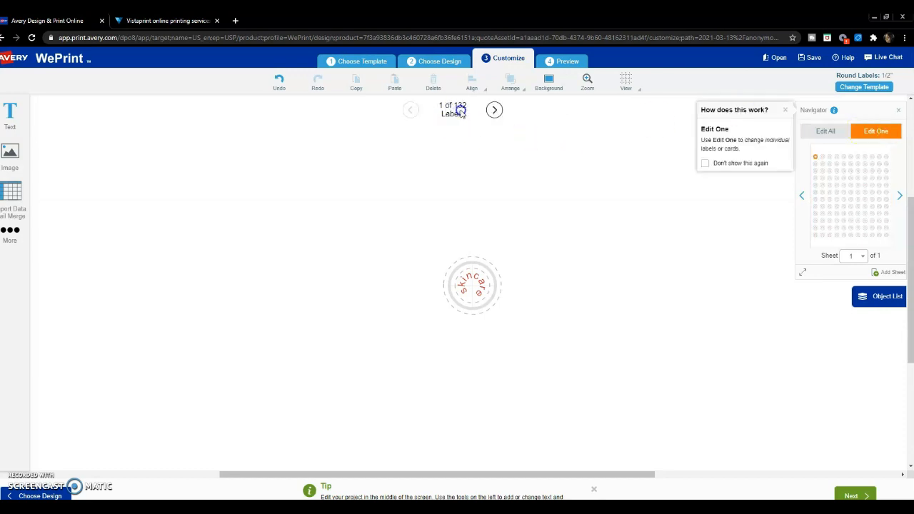
left_click(495, 111)
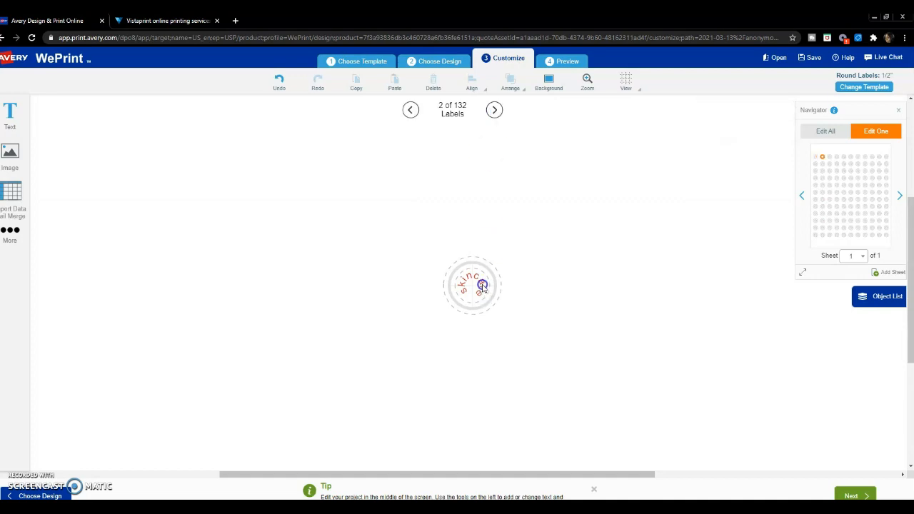
Step: Replace the curved text on the second label with "brand"
left_click(483, 286)
left_click(489, 289)
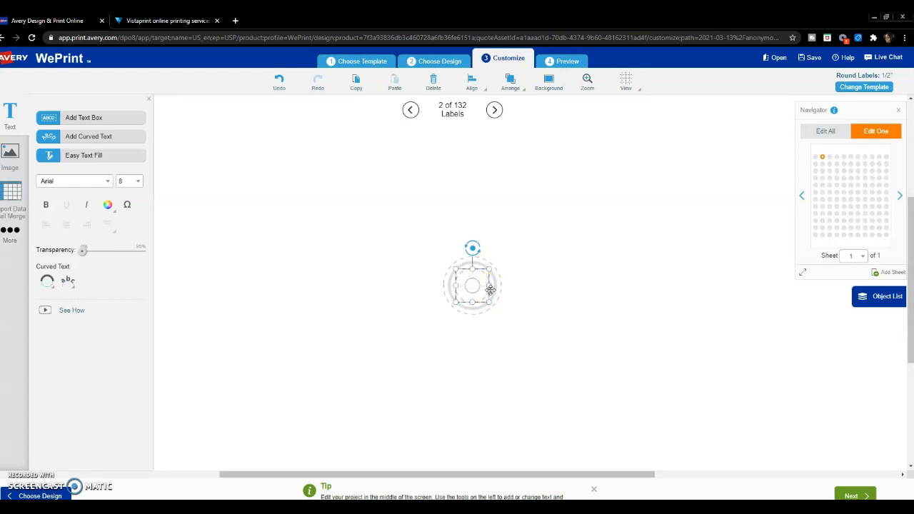
type("orang")
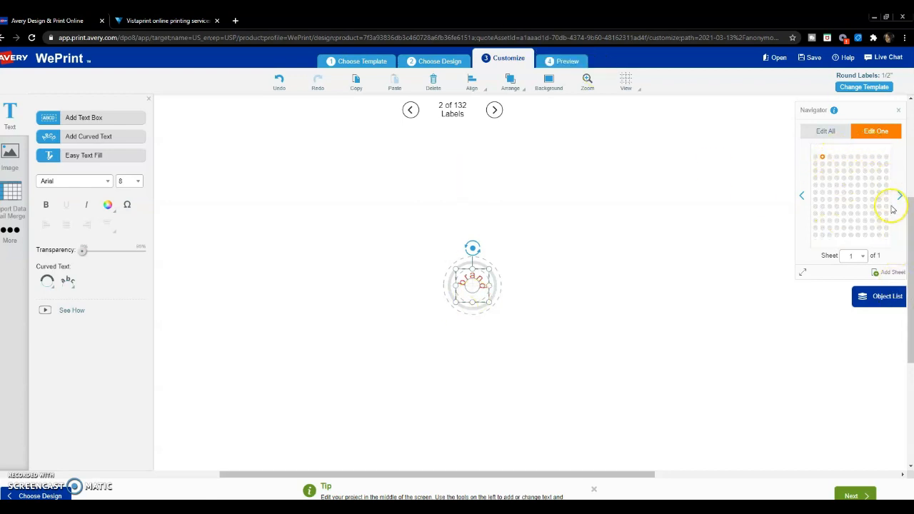
Step: Preview the sheet enlarged to about 175% and check the individually edited label in the first row
left_click(864, 495)
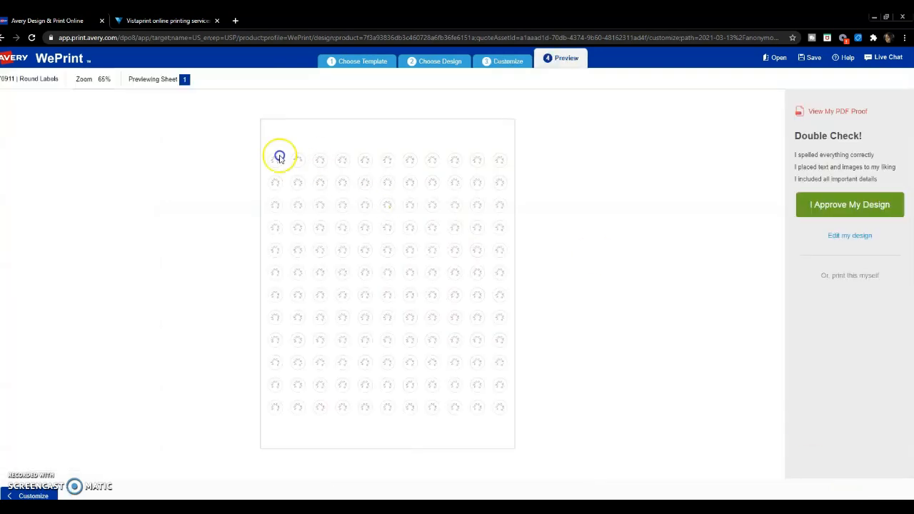
left_click(103, 79)
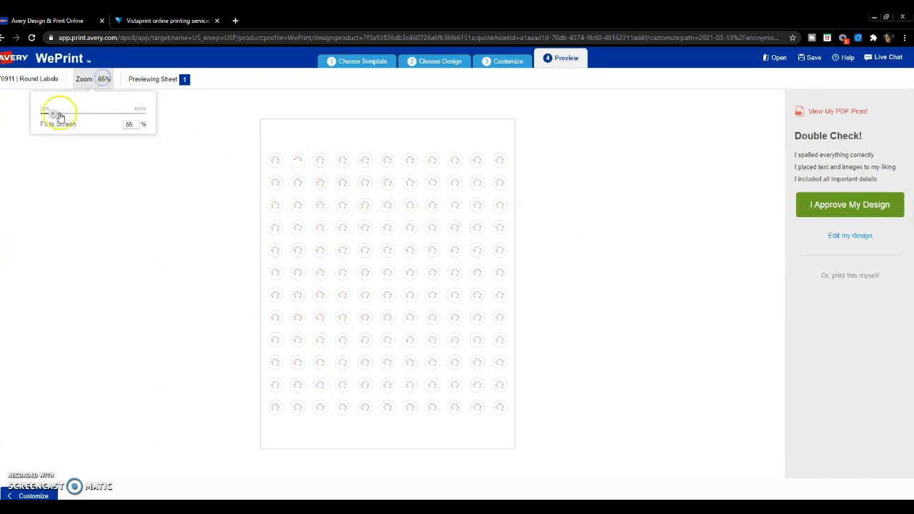
left_click_drag(61, 115, 83, 114)
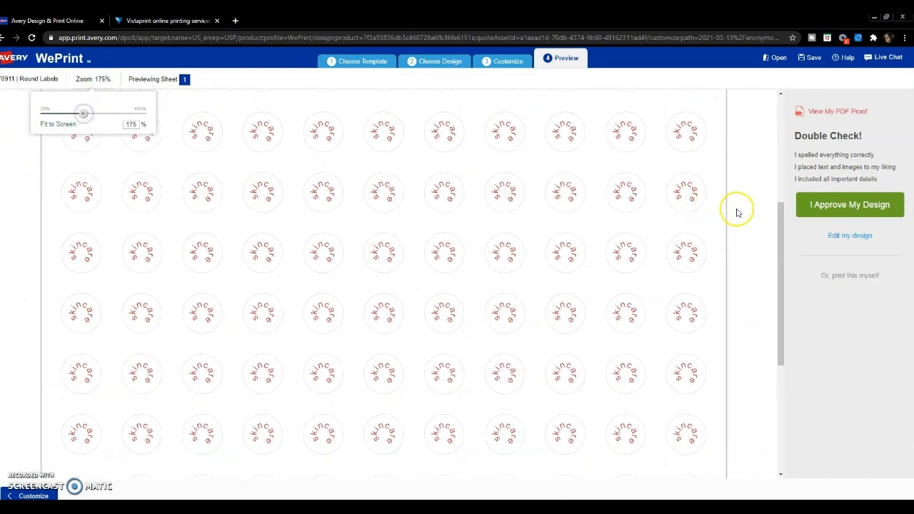
left_click_drag(782, 212, 776, 81)
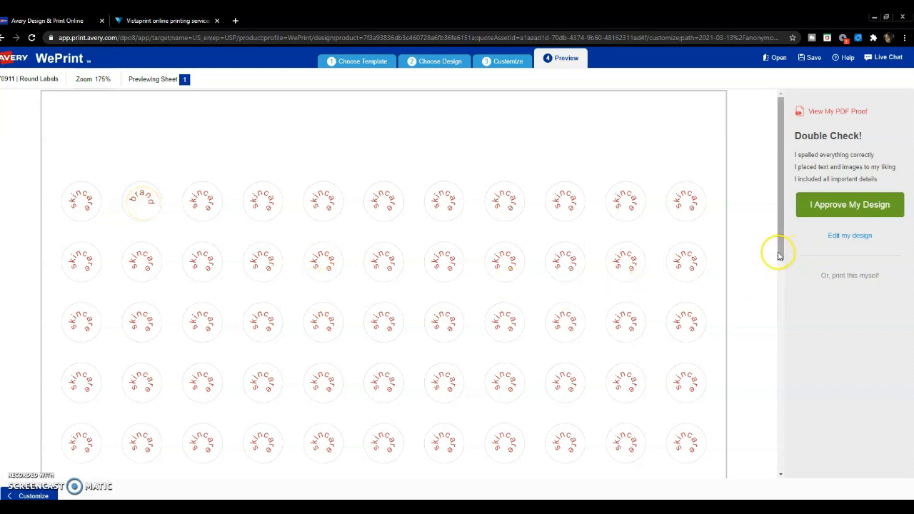
Step: Approve the design, save the project to the account as "Avery-132sheet test", and continue to the shopping cart
left_click(823, 207)
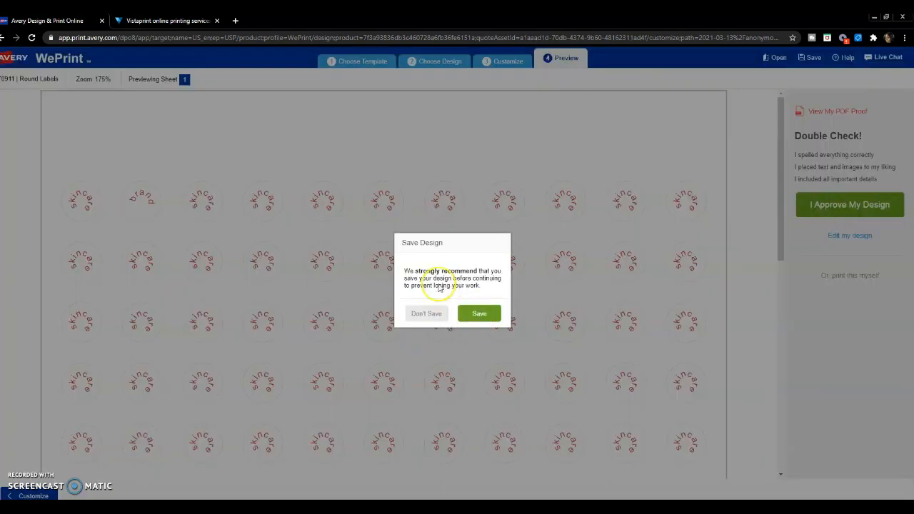
left_click(482, 314)
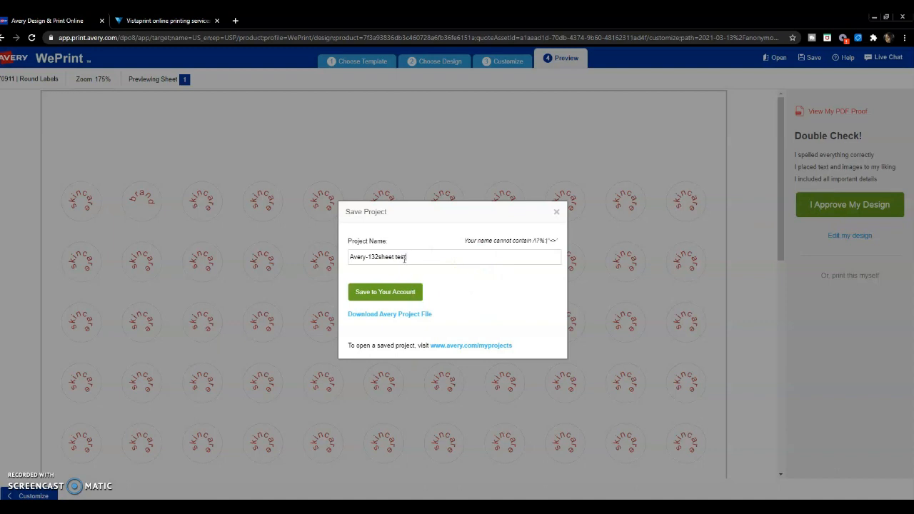
left_click(386, 294)
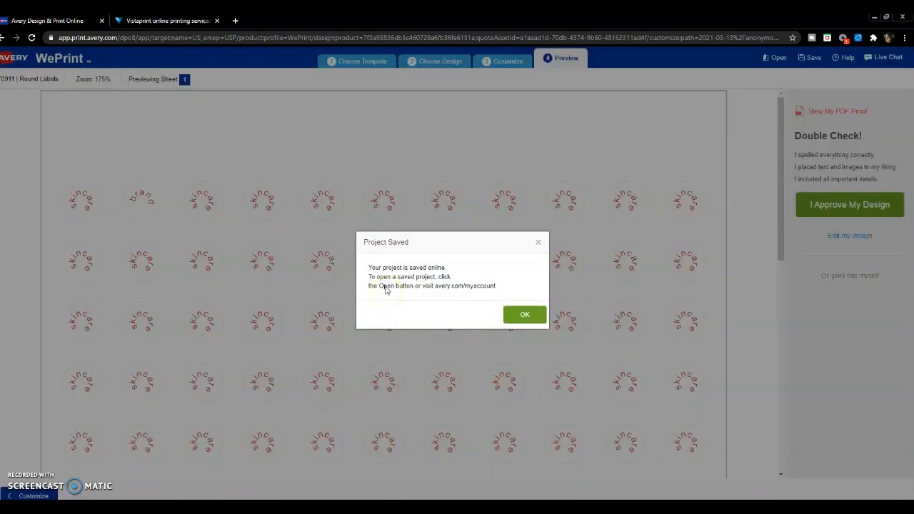
left_click(522, 313)
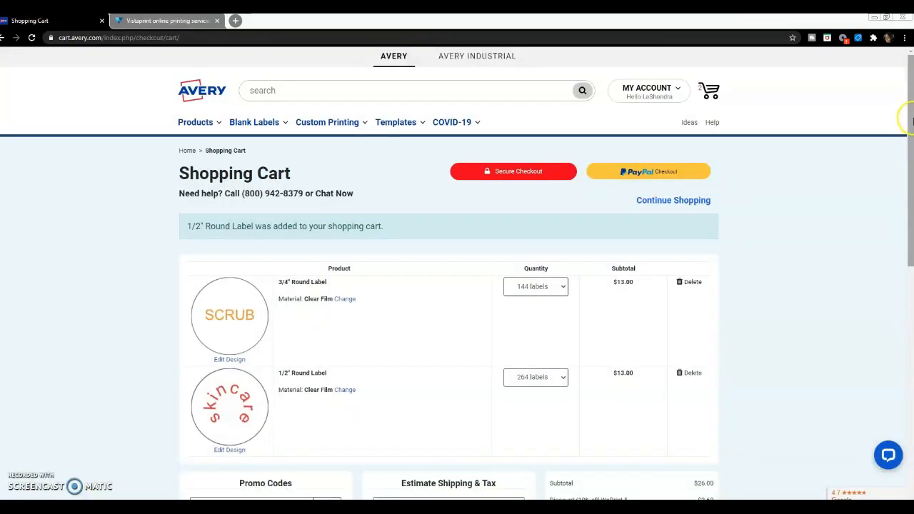
Step: Review the shopping cart's round labels, quantities, promo and shipping options, order total and checkout choices
scroll(912, 120, "down", 2)
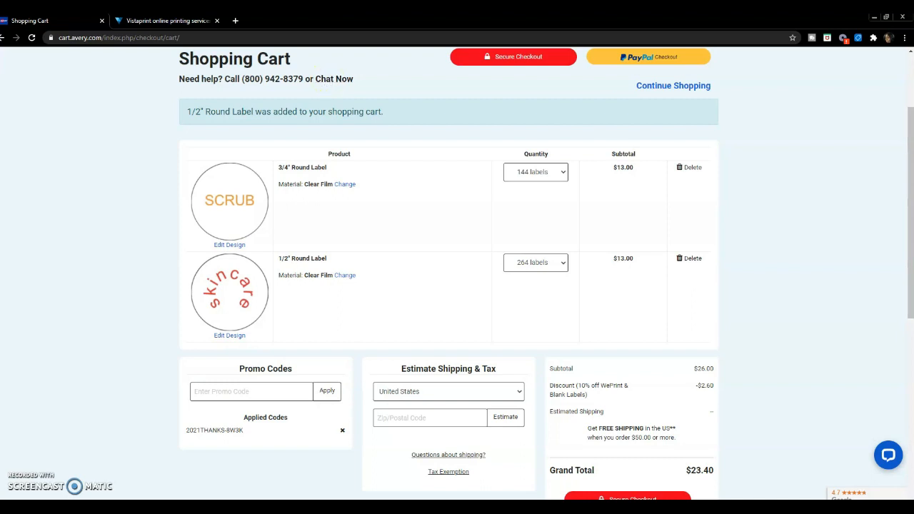
left_click_drag(913, 152, 913, 135)
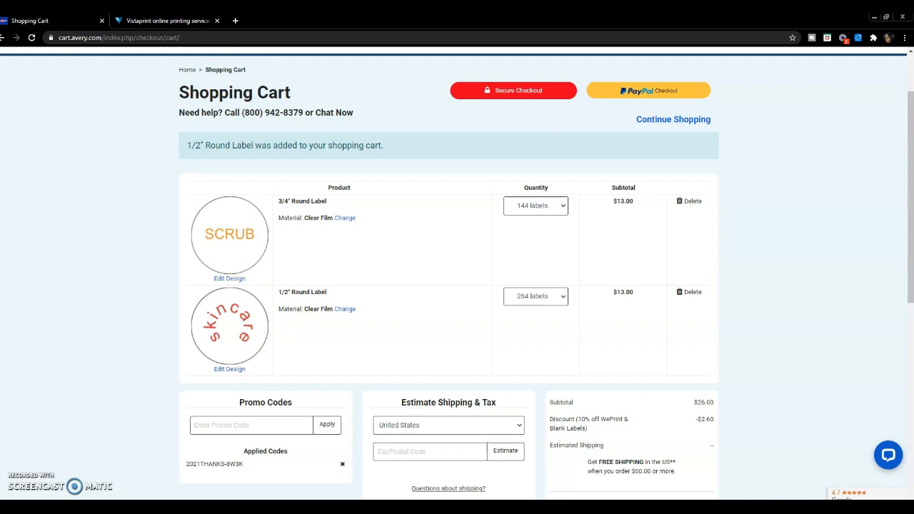
left_click_drag(908, 194, 908, 149)
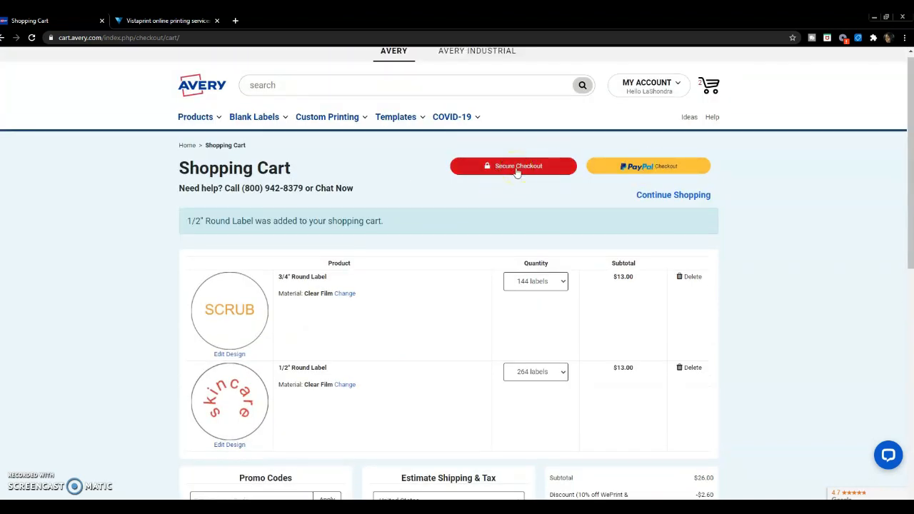
left_click_drag(910, 132, 910, 254)
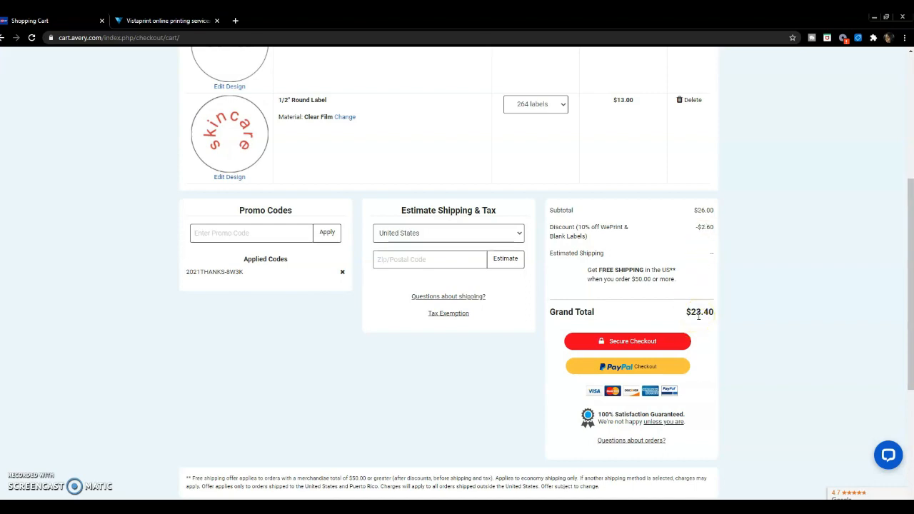
left_click_drag(912, 207, 911, 102)
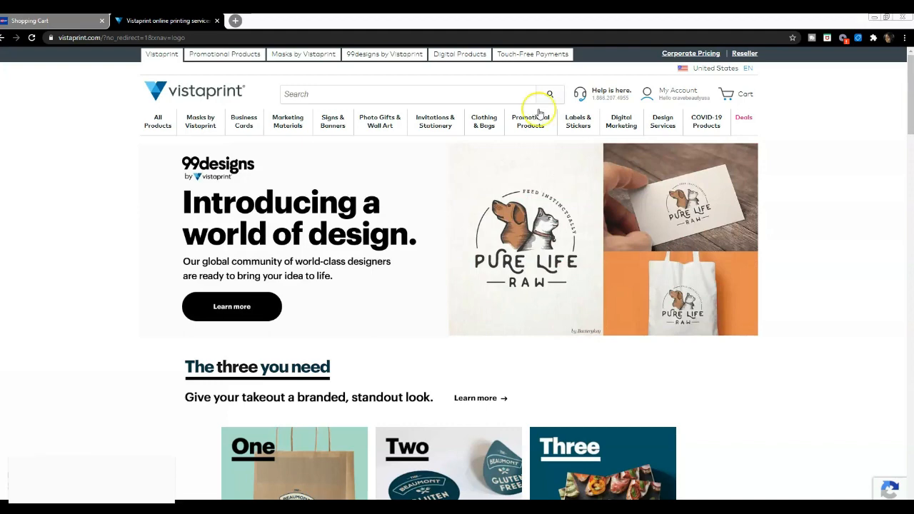
Step: Browse Vistaprint's product categories and open the Labels & Stickers category page
left_click(582, 123)
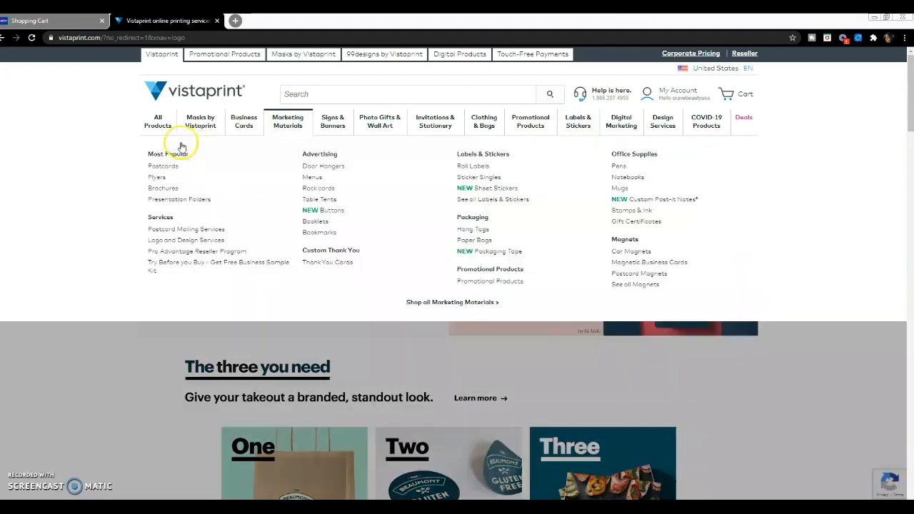
left_click(158, 123)
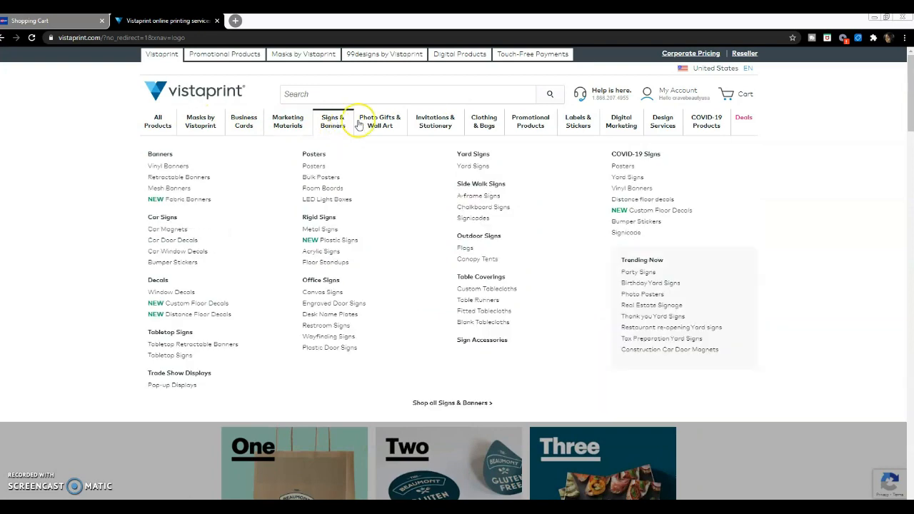
mouse_move(399, 126)
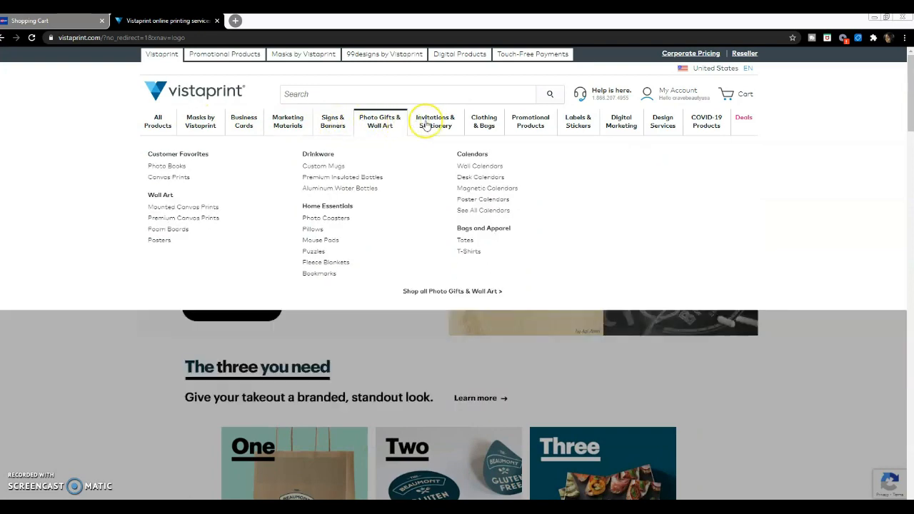
mouse_move(485, 125)
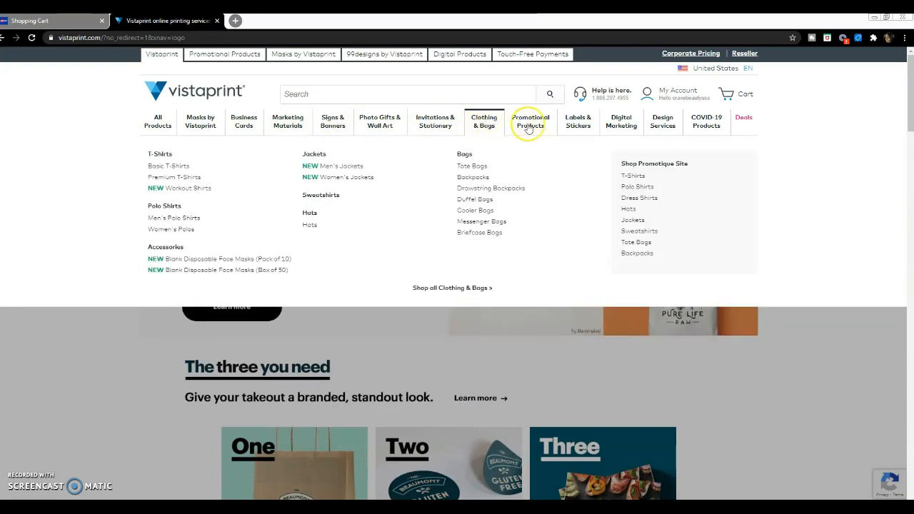
mouse_move(577, 124)
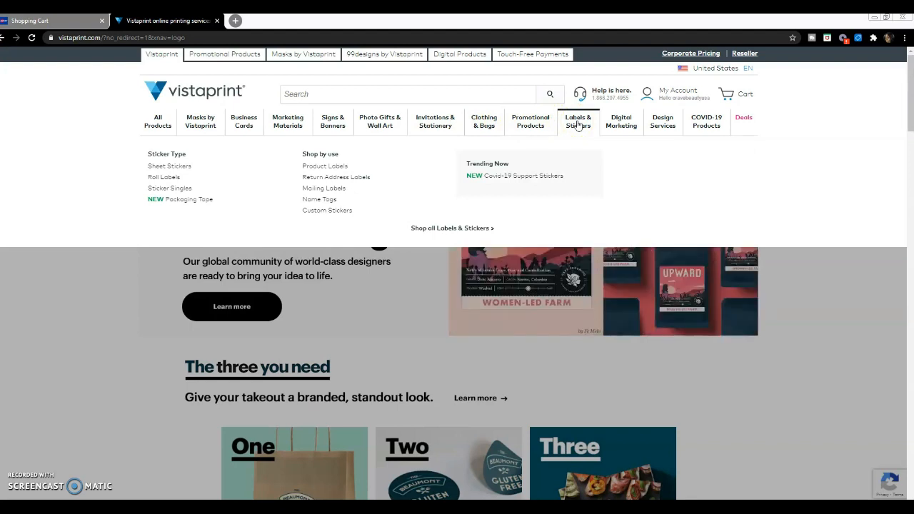
left_click(578, 125)
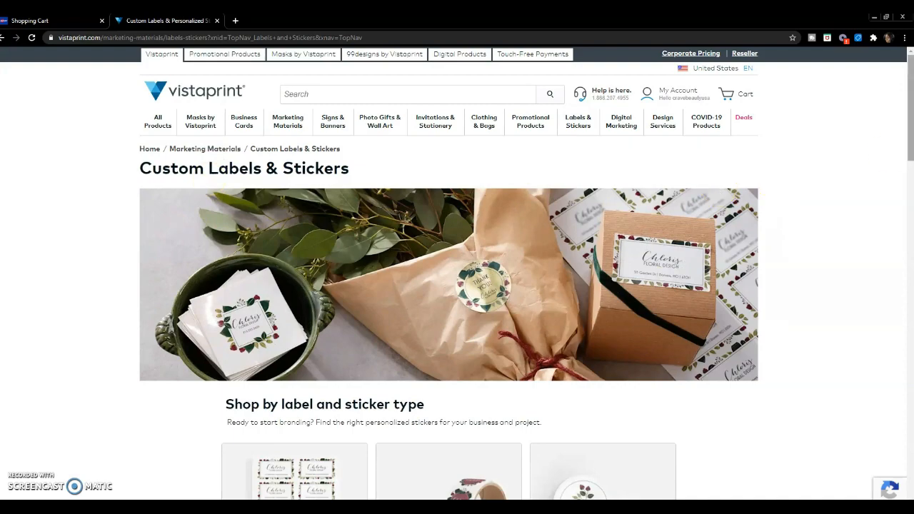
Step: Review the label and sticker types with their starting prices, and open the Sheet Stickers product page
left_click_drag(911, 80, 911, 157)
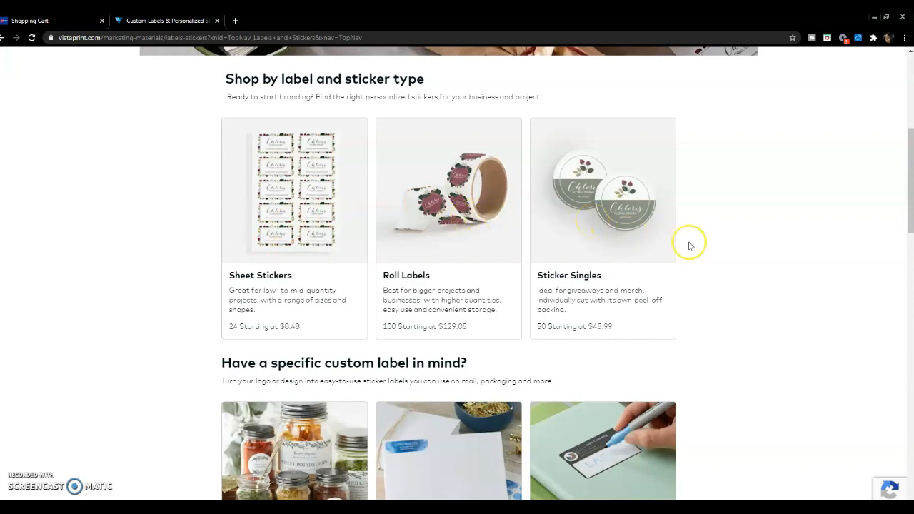
left_click_drag(909, 180, 907, 248)
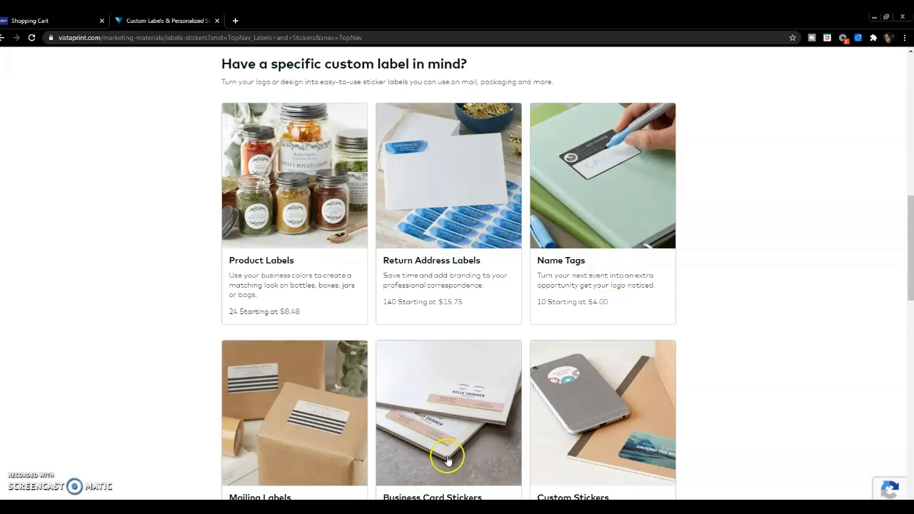
left_click_drag(910, 239, 910, 173)
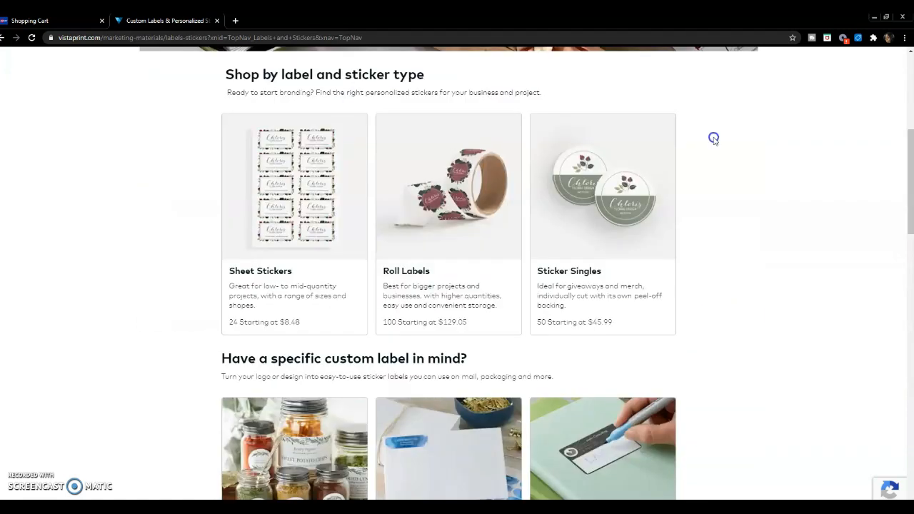
left_click(295, 178)
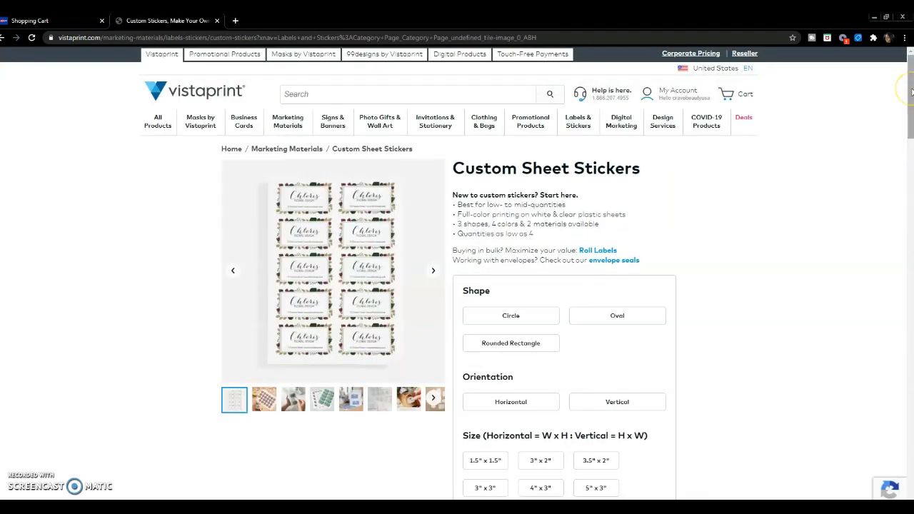
Step: Look over the sheet sticker options and go through the product's sample photos
scroll(910, 97, "down", 2)
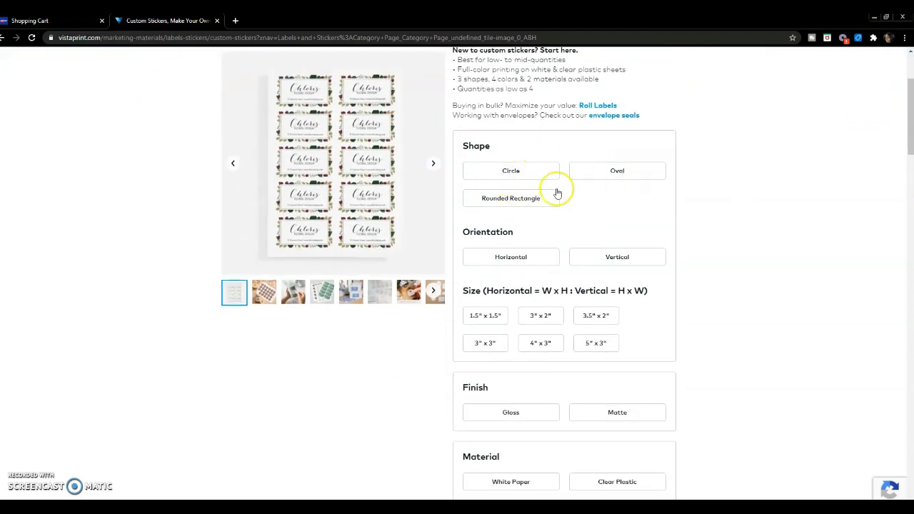
left_click(433, 166)
left_click(433, 167)
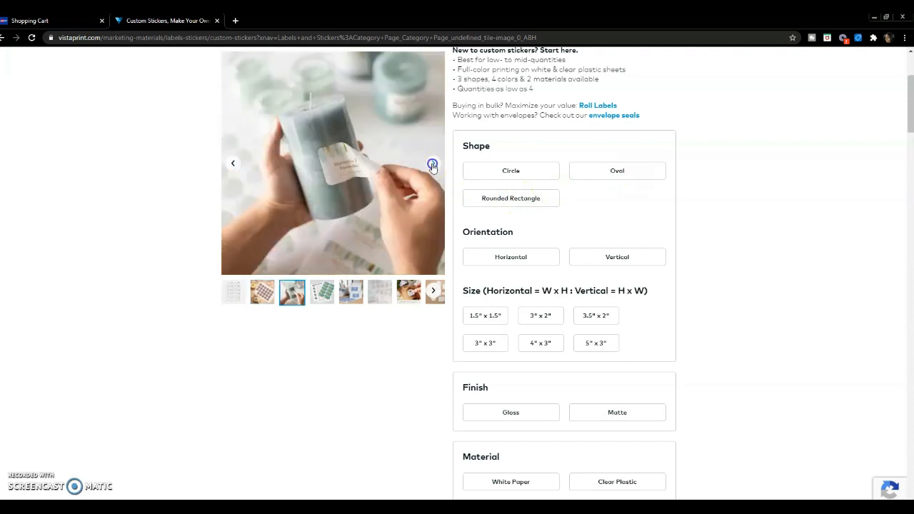
left_click(433, 166)
left_click(433, 166)
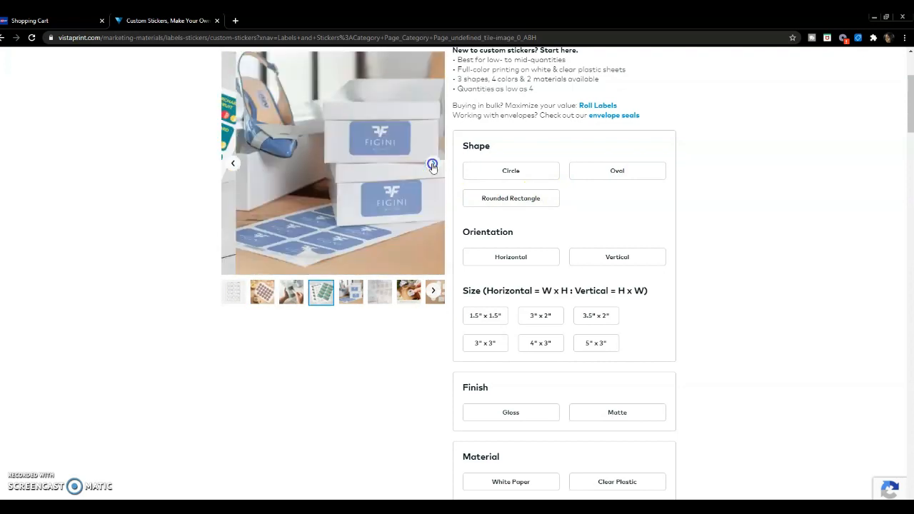
left_click(433, 166)
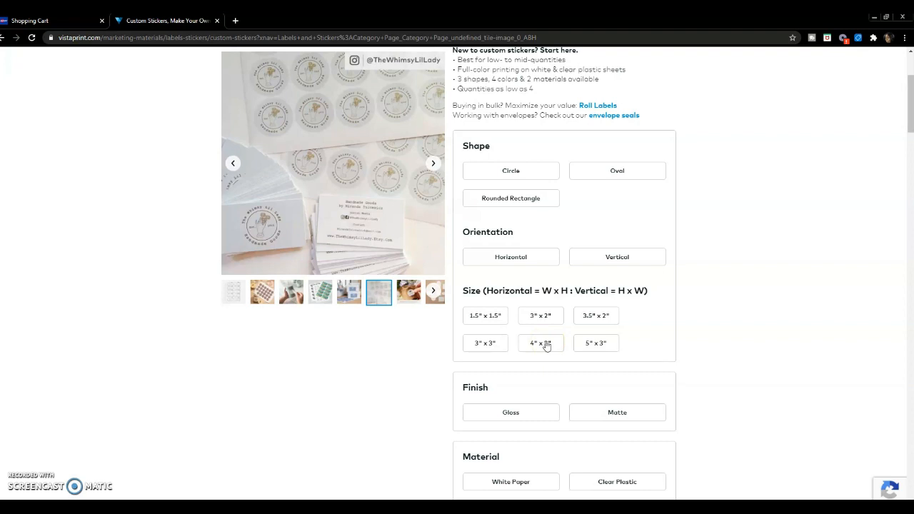
Step: Configure the sheet stickers as Circle shape, Horizontal orientation and 3" x 3" size
left_click(516, 173)
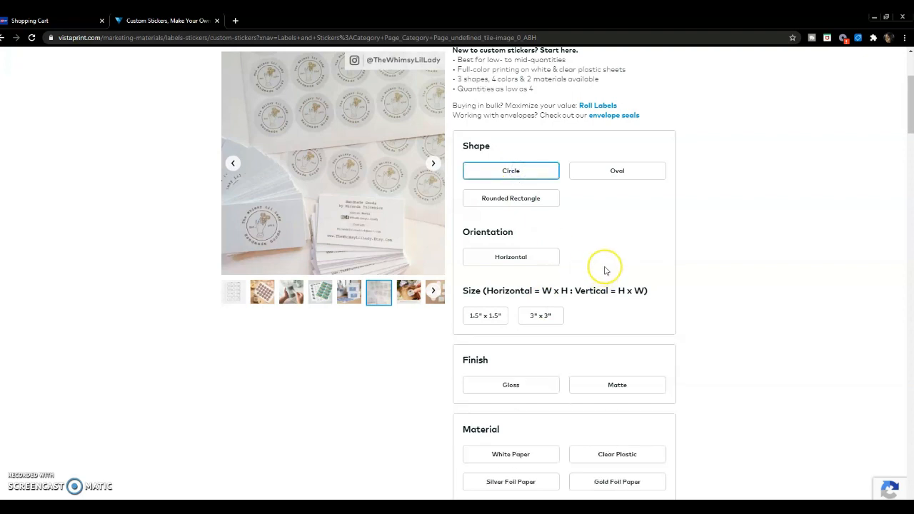
left_click(510, 257)
left_click(536, 319)
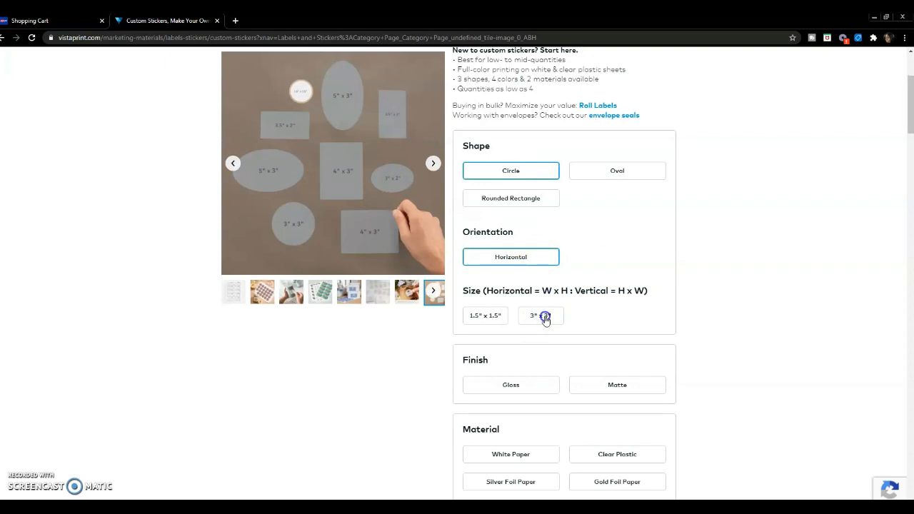
left_click(544, 318)
Step: Choose the Gloss finish and White Paper material for the sheet stickers
left_click(886, 226)
left_click_drag(910, 118, 911, 143)
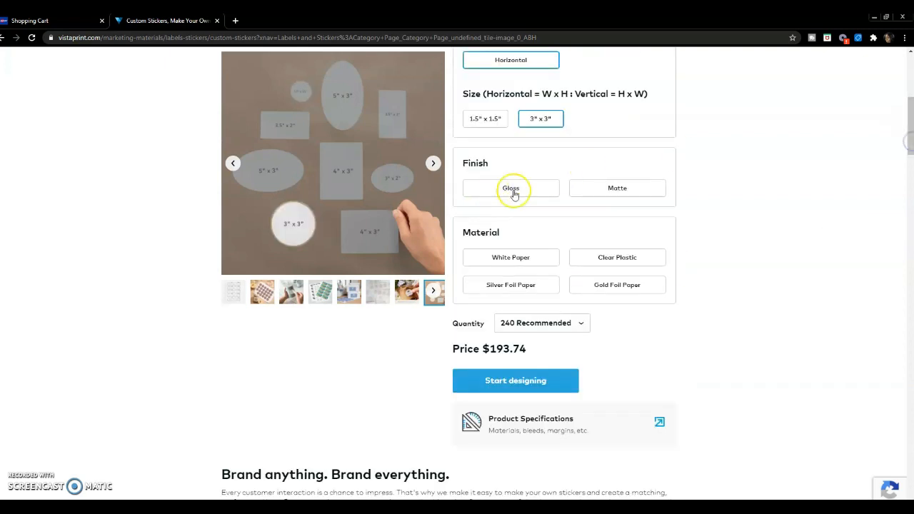
left_click(629, 193)
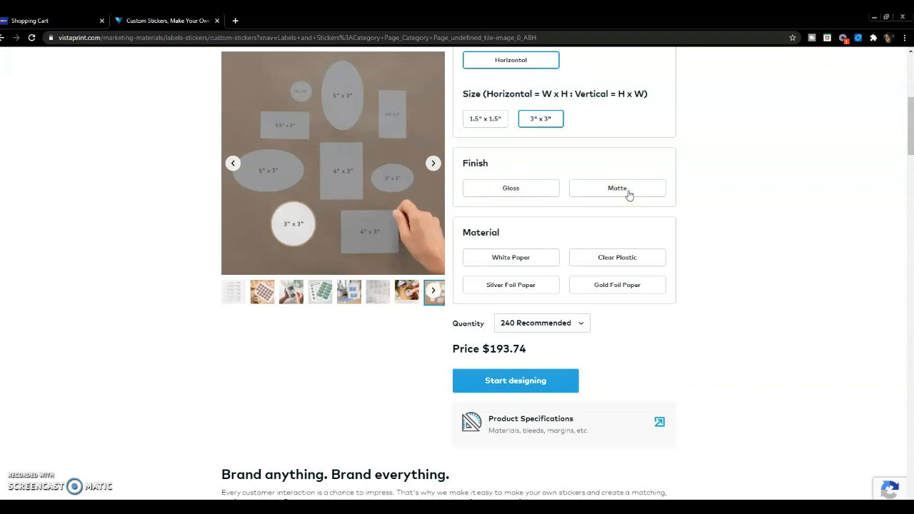
left_click(525, 196)
left_click(525, 195)
left_click(562, 272)
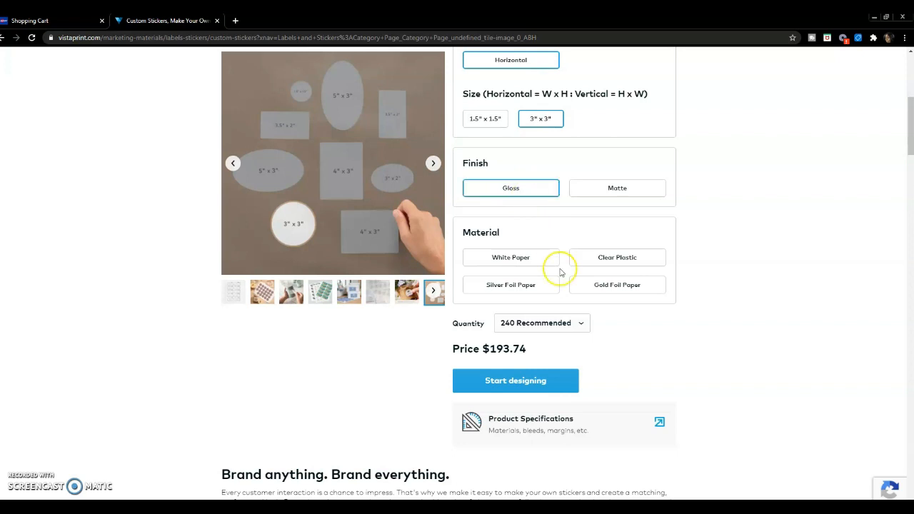
left_click(517, 260)
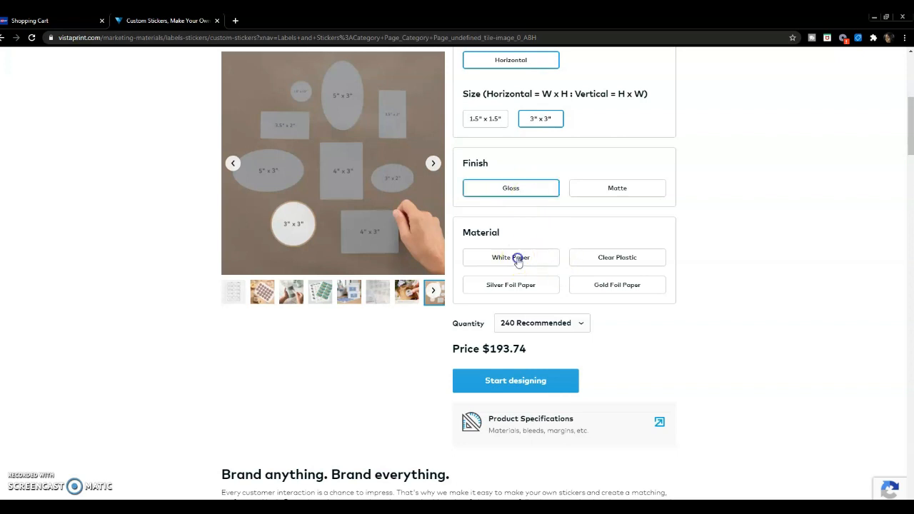
Step: Compare the prices for 6 and 240 stickers, and set the quantity to 6
left_click(548, 328)
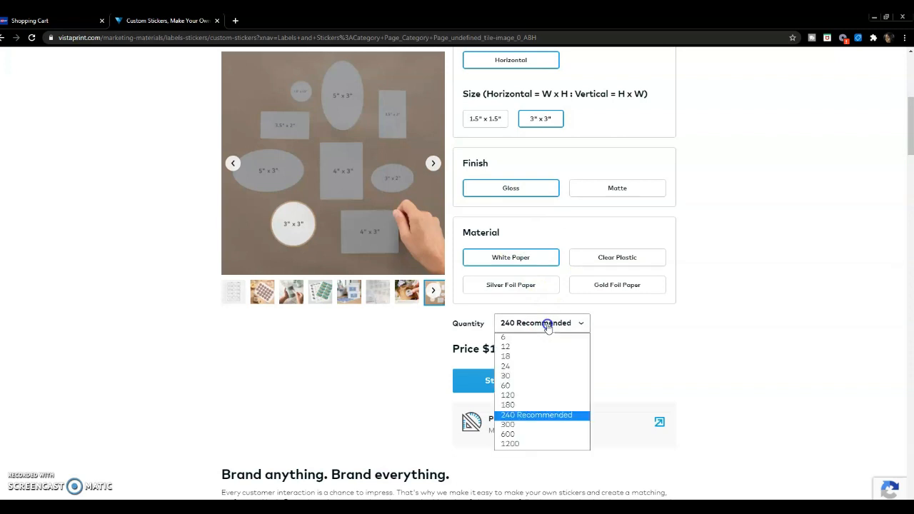
left_click(532, 340)
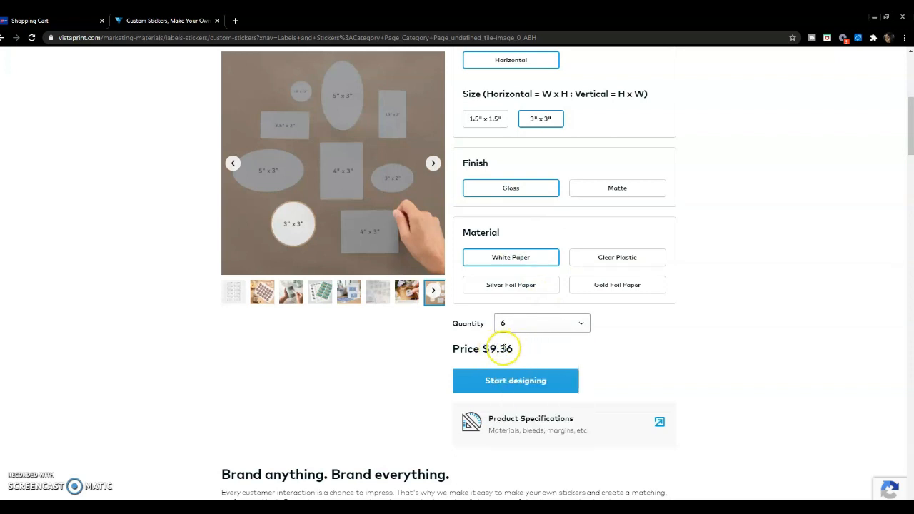
left_click(536, 325)
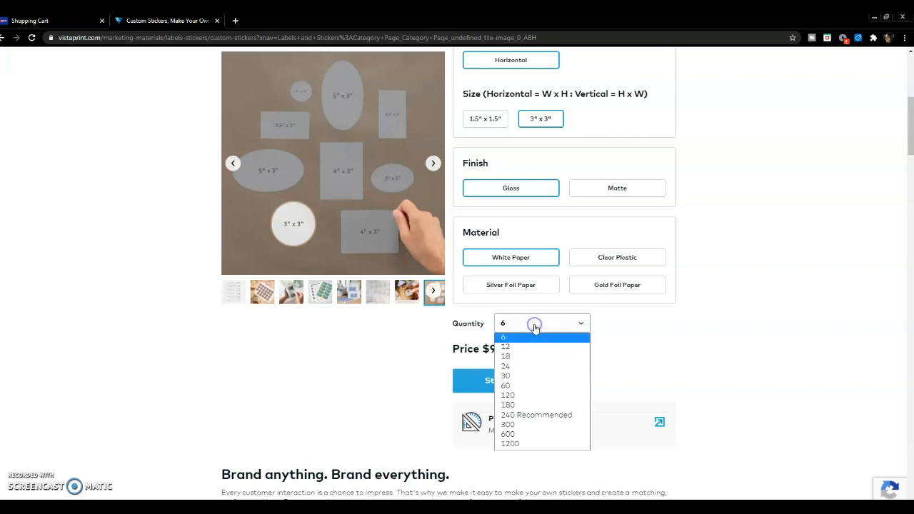
left_click(543, 417)
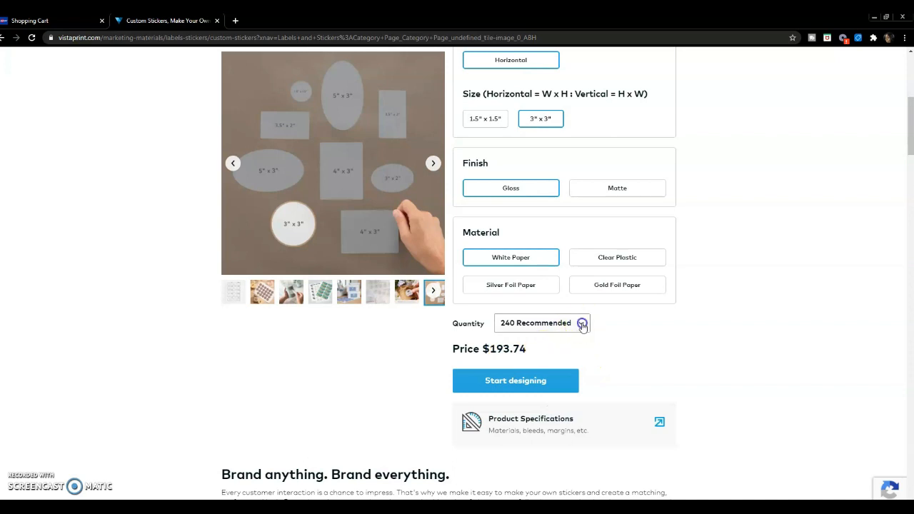
left_click(583, 325)
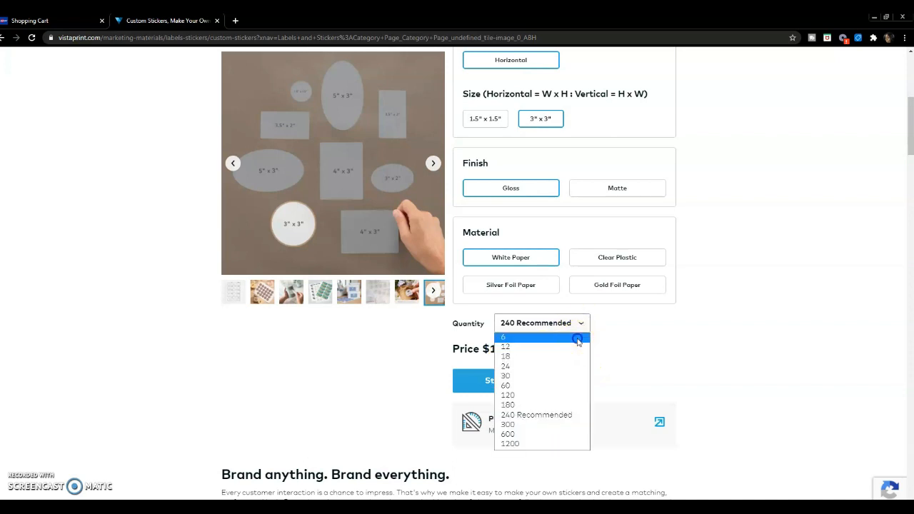
left_click(578, 339)
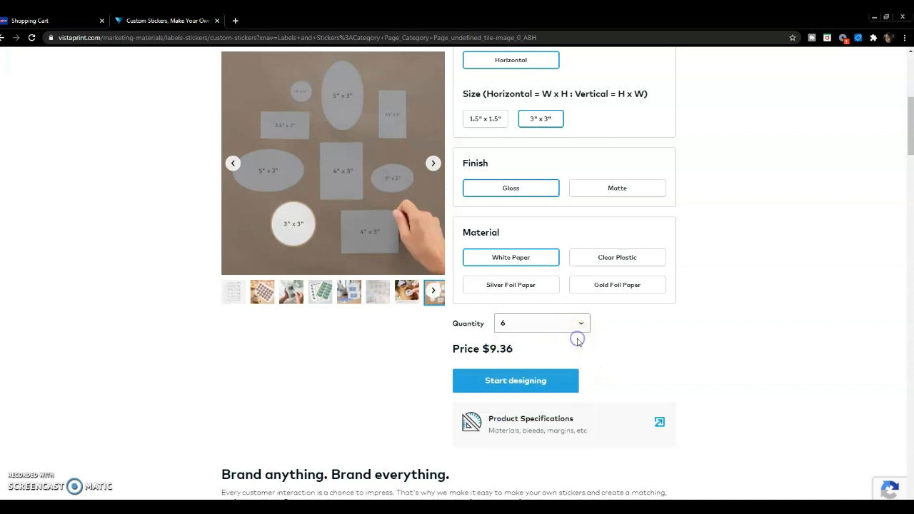
Step: Start designing the stickers, browse the circle templates and select the pink watercolor design with "YOUR TEXT HERE"
left_click(544, 385)
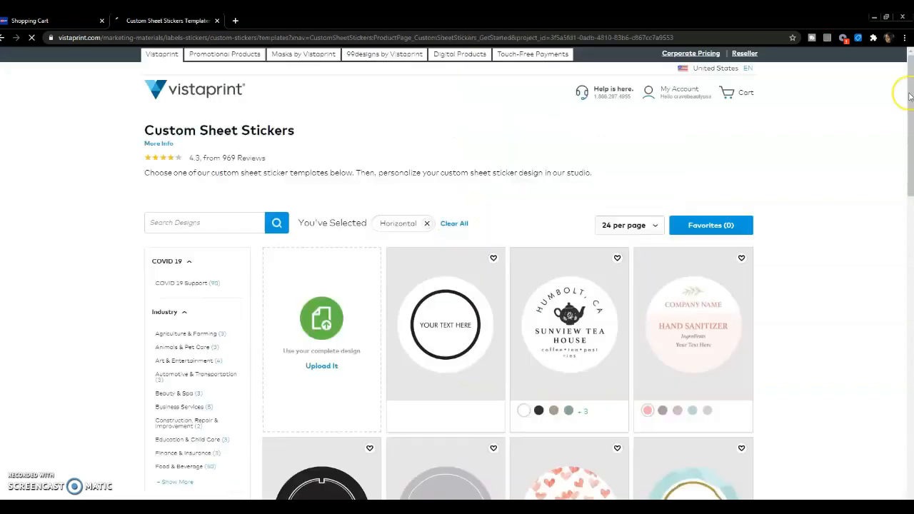
scroll(909, 89, "down", 3)
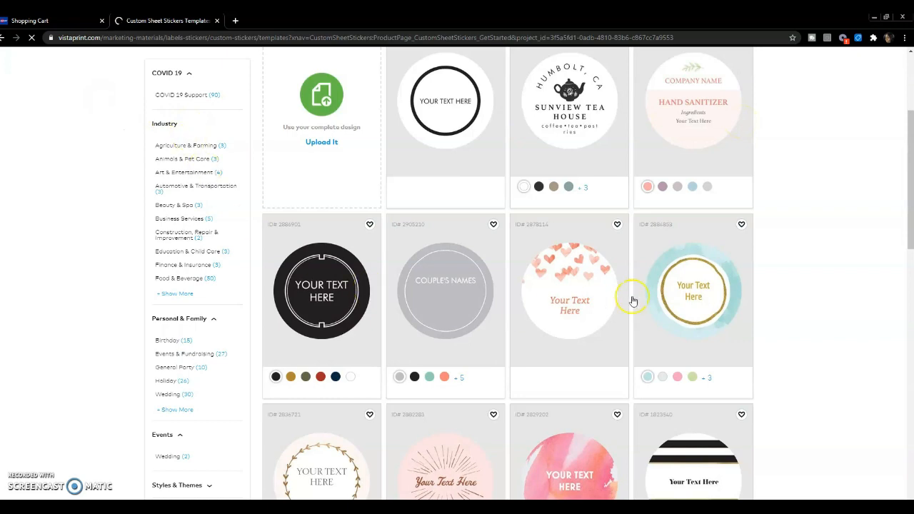
left_click(912, 177)
left_click_drag(913, 177, 913, 278)
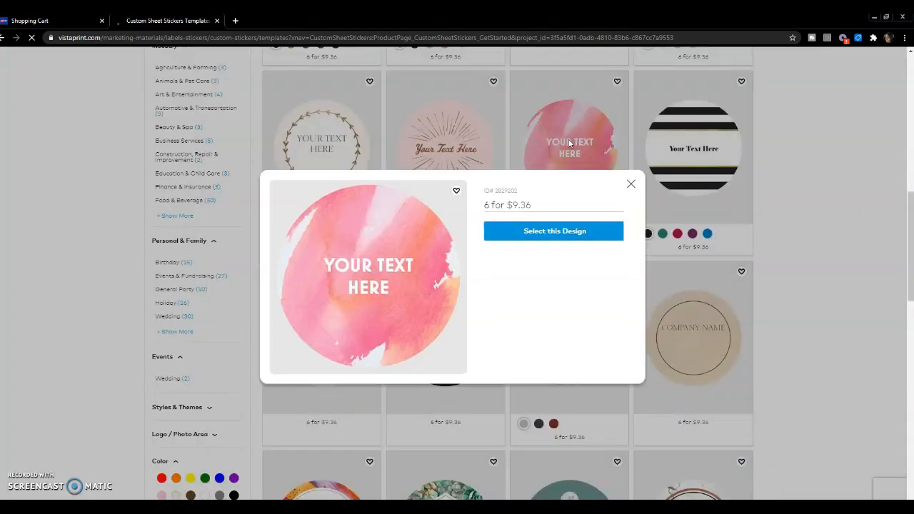
left_click(572, 240)
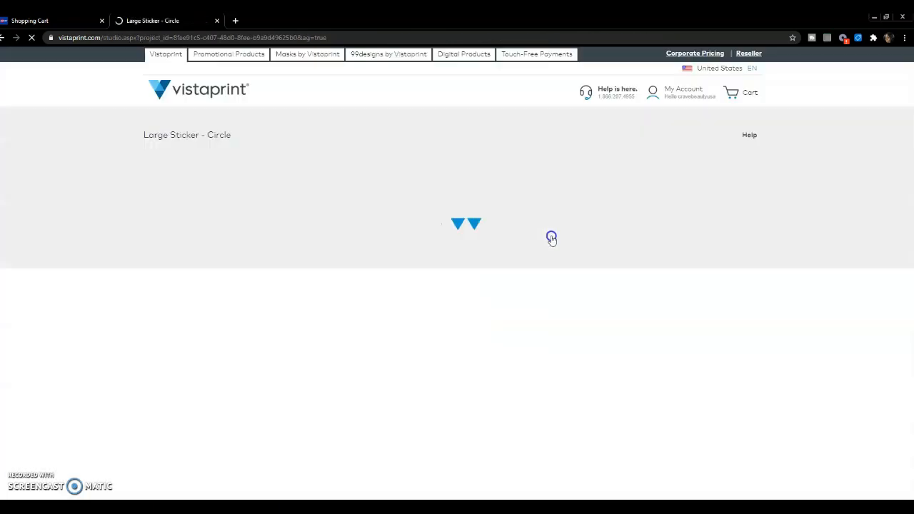
left_click(143, 212)
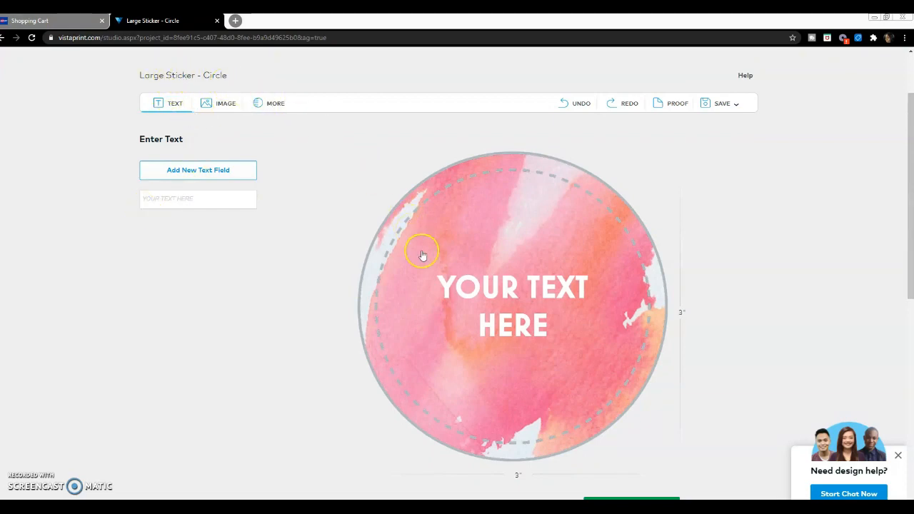
Step: Replace the placeholder text on the circle sticker with "SKINCARE"
left_click(538, 320)
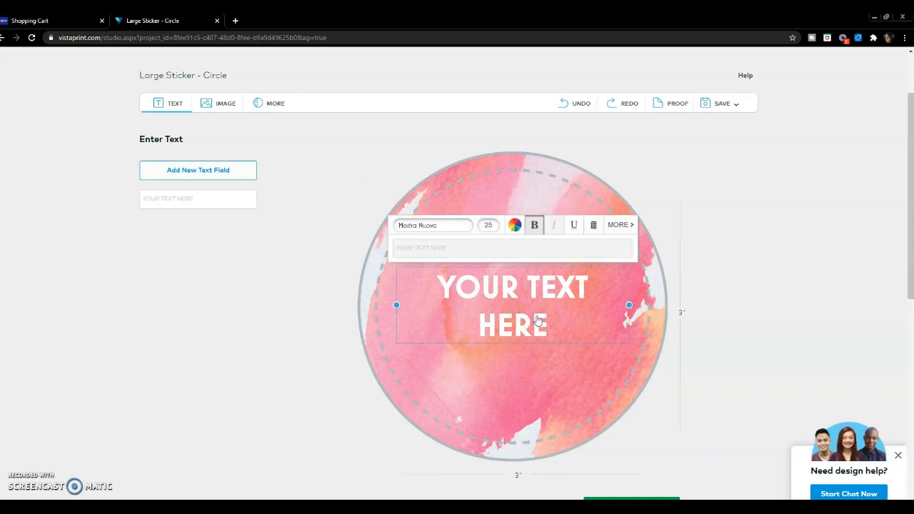
left_click(459, 248)
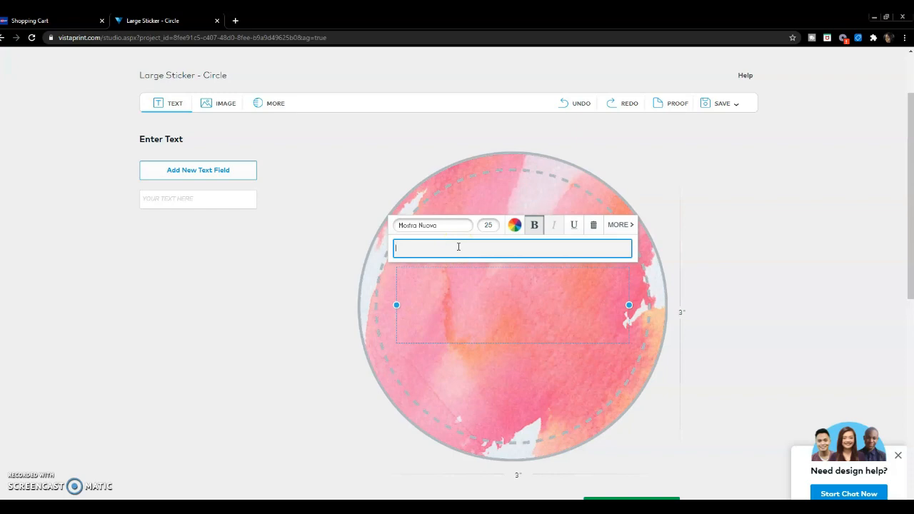
type("SKINCAR")
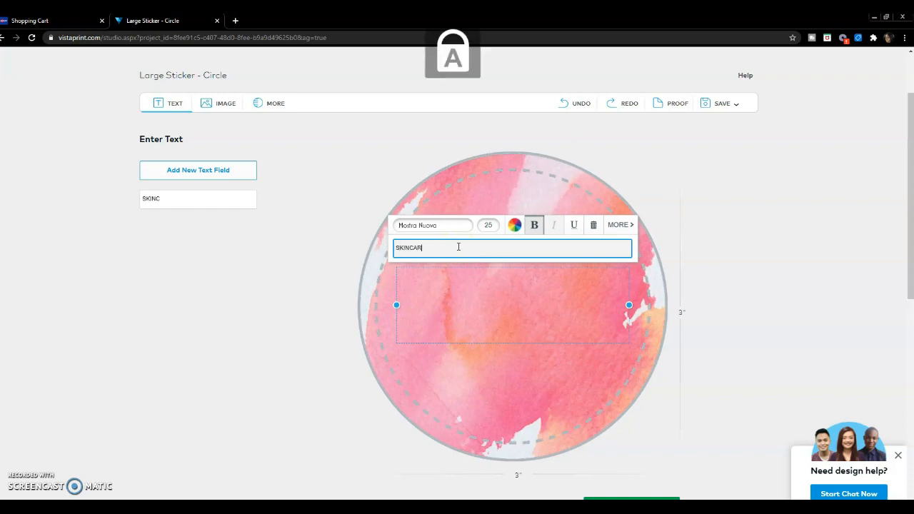
type("E")
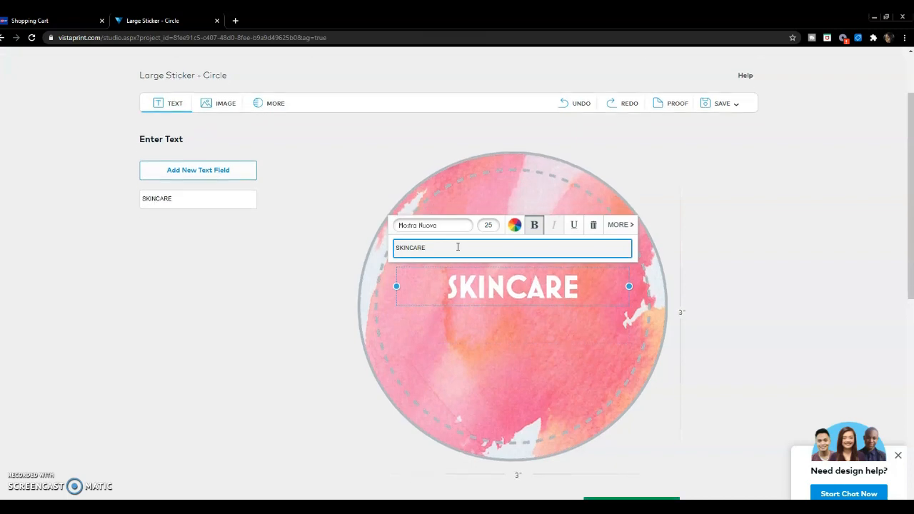
Step: Change the color of the SKINCARE text on the circle sticker to bright pink
left_click(735, 235)
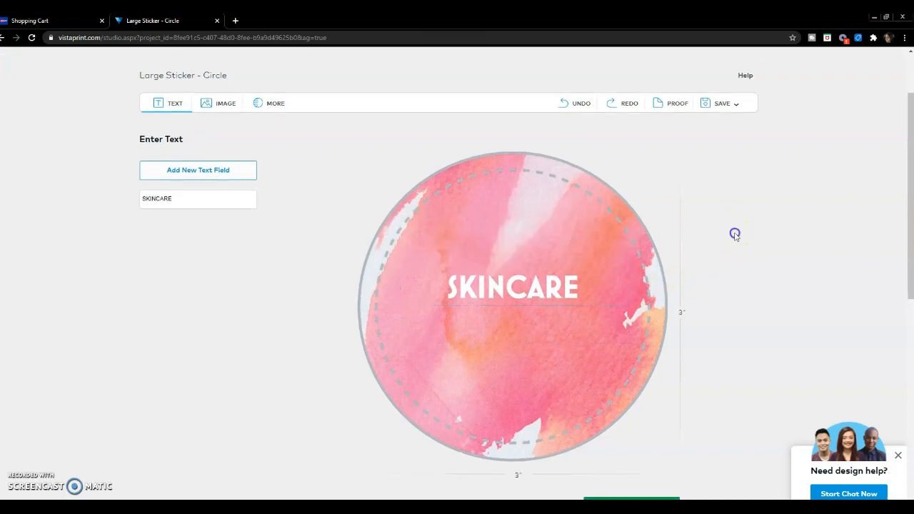
left_click(576, 319)
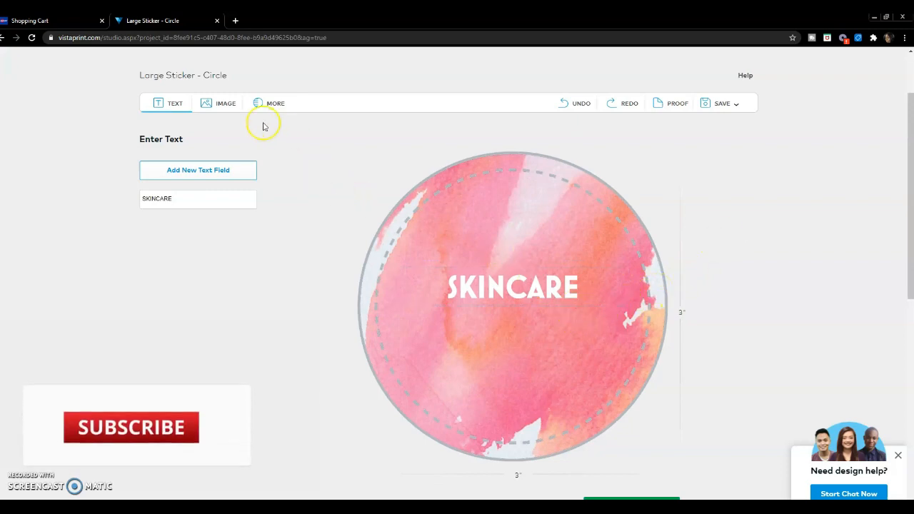
left_click(587, 288)
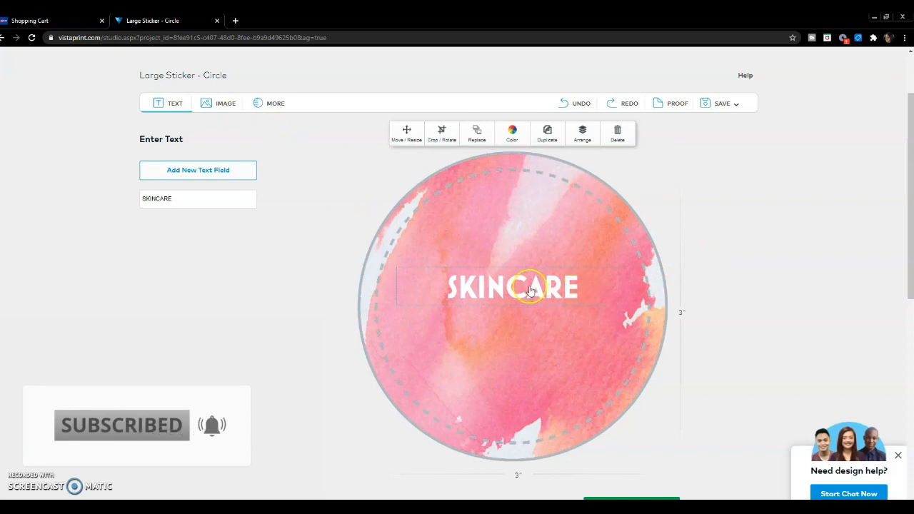
left_click(468, 288)
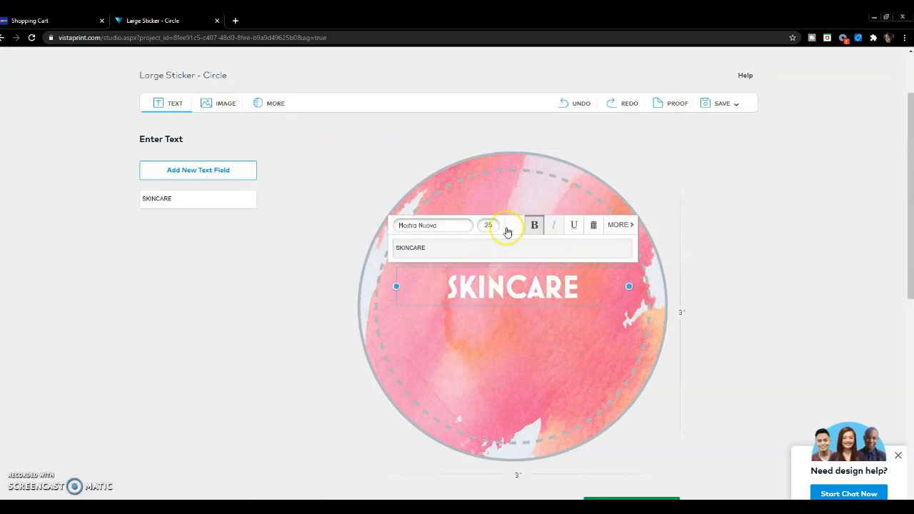
left_click(515, 226)
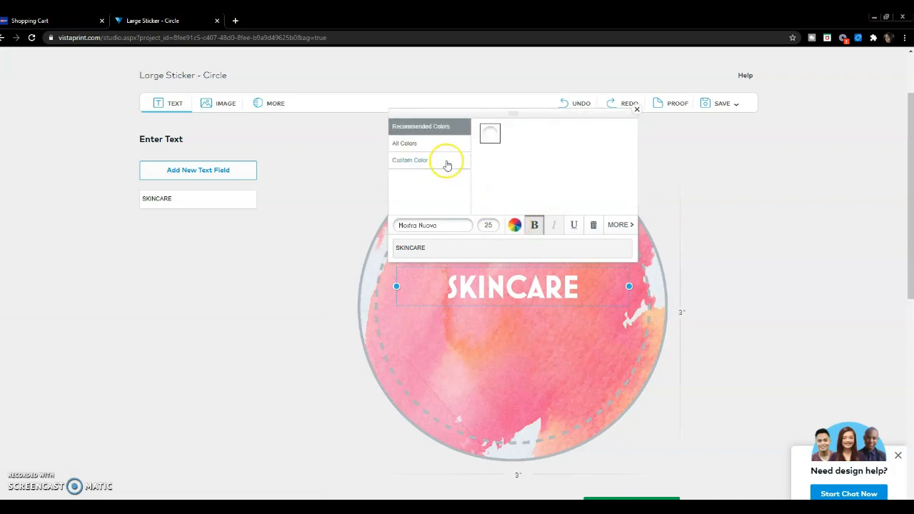
left_click(430, 143)
scroll(529, 157, "down", 3)
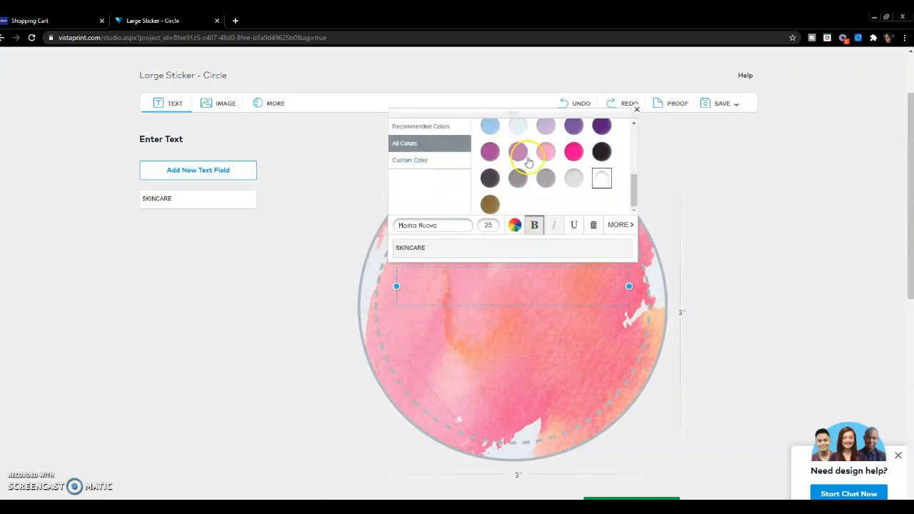
left_click(574, 152)
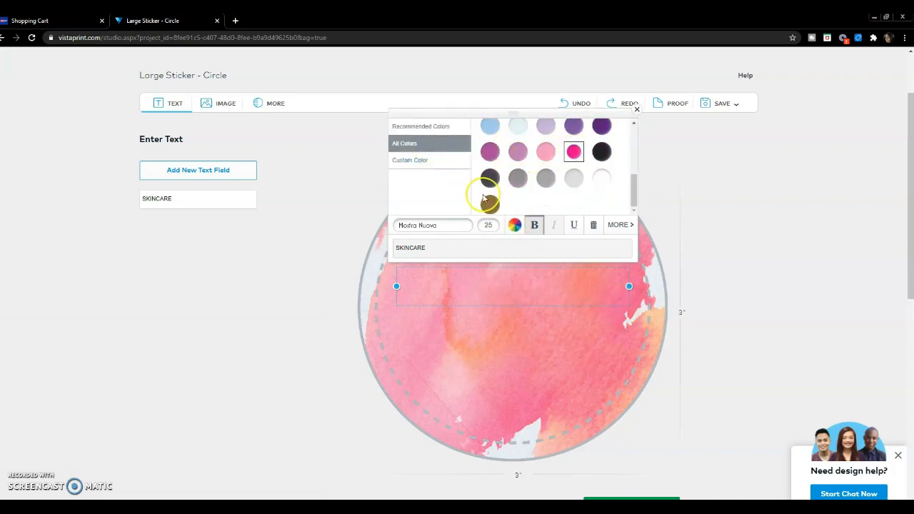
Step: Reduce the SKINCARE text's font size to 20
left_click(491, 226)
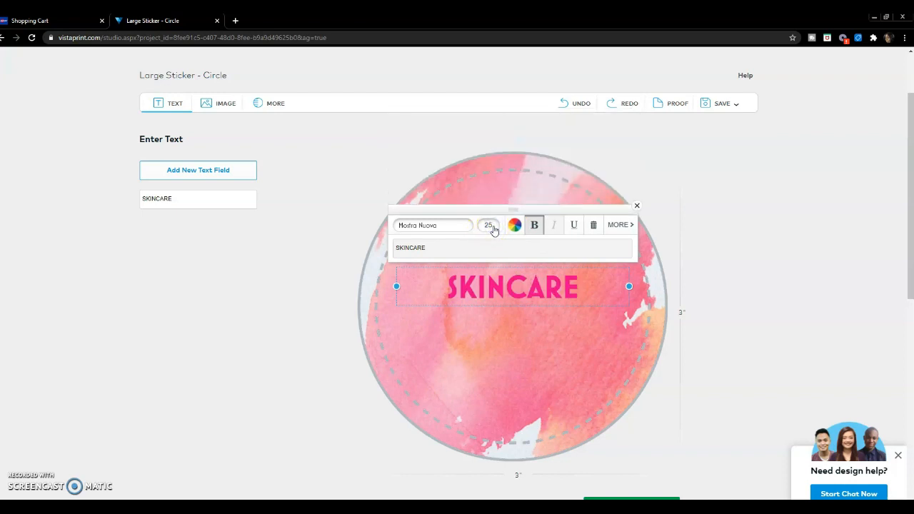
left_click(406, 193)
left_click(406, 192)
left_click(406, 192)
left_click(407, 192)
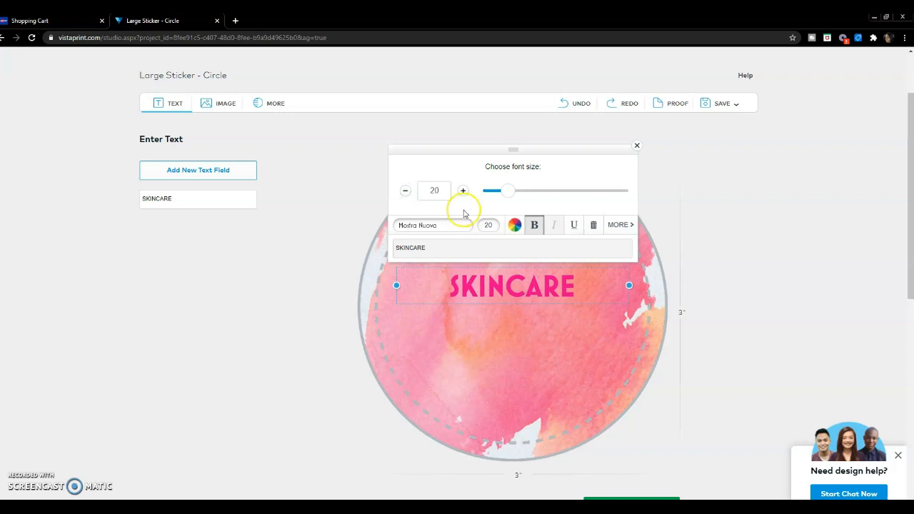
Step: Change the font of the SKINCARE text to Apertura Web and deselect the text
left_click(460, 230)
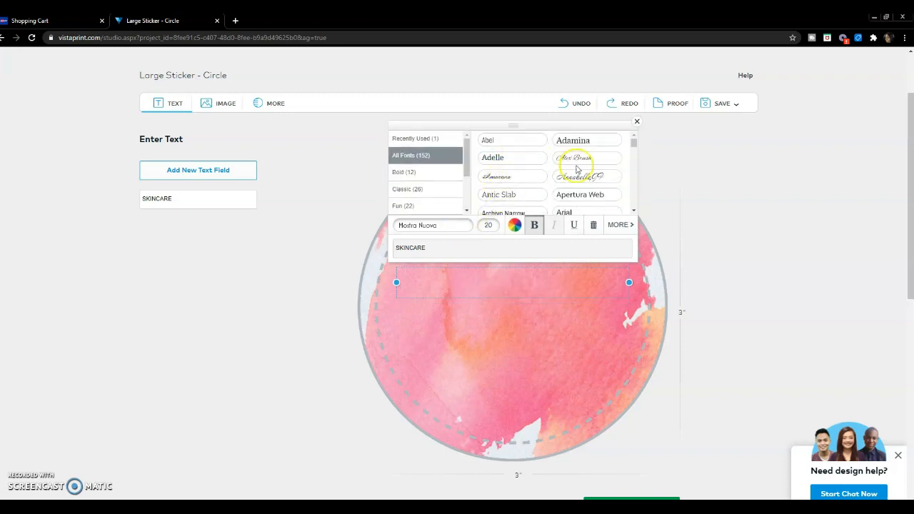
left_click(578, 195)
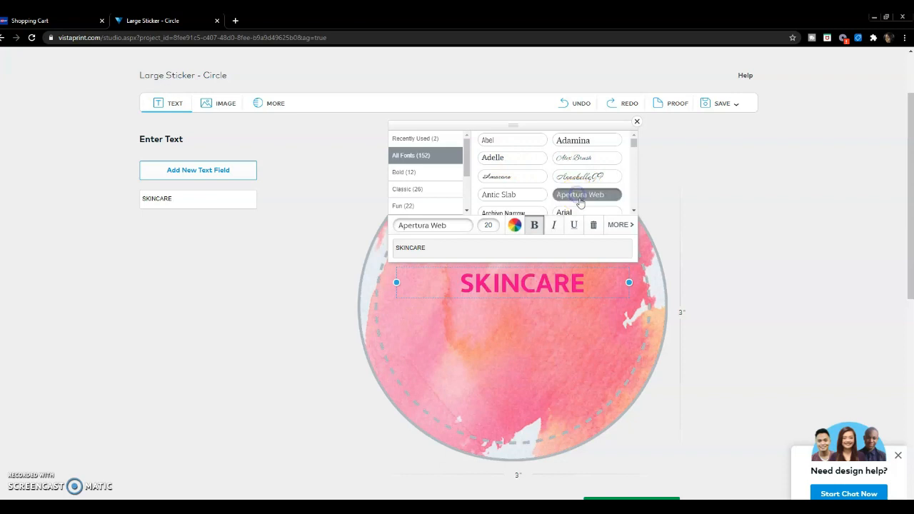
left_click(581, 318)
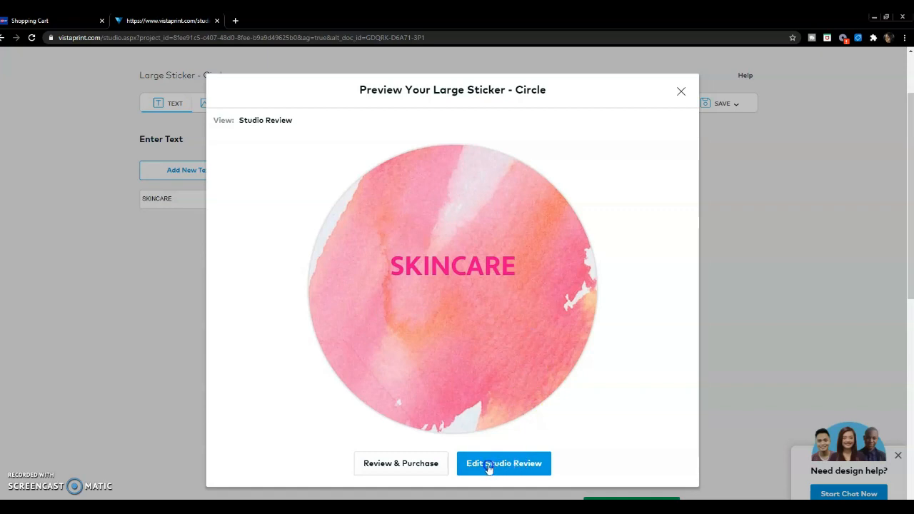
Step: Close the sticker preview, approve the reviewed design and continue with the order
left_click(681, 91)
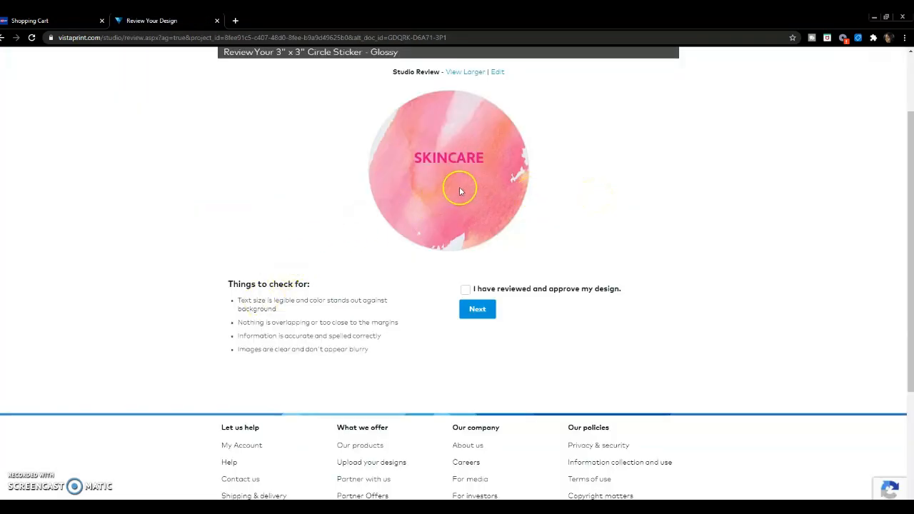
mouse_move(911, 123)
left_mouse_down()
mouse_move(911, 57)
mouse_move(911, 141)
left_mouse_up()
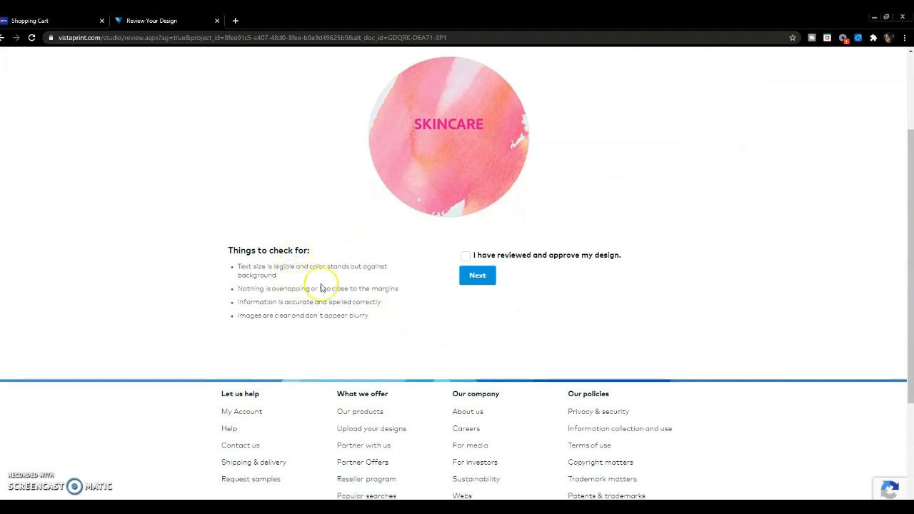
left_click(465, 257)
left_click(481, 279)
Step: Look through the recommended matching products and their prices offered alongside the sticker order
scroll(913, 93, "down", 2)
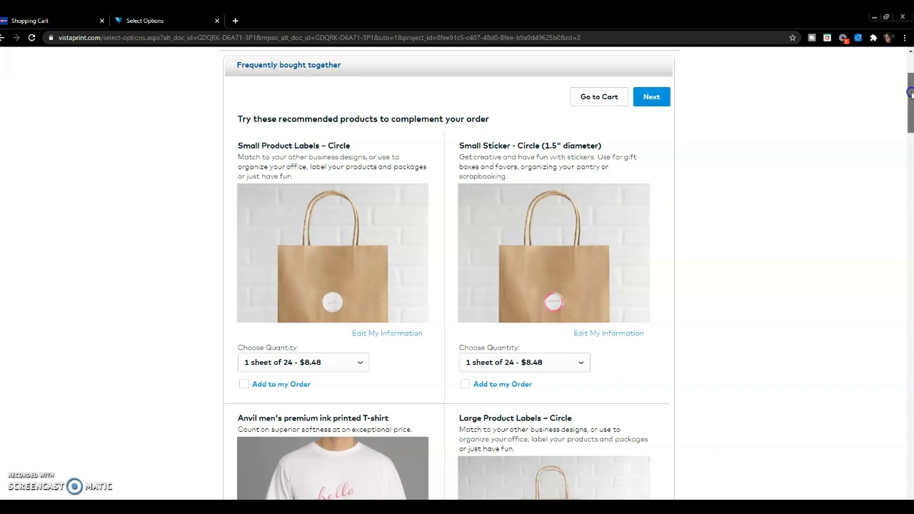
scroll(912, 94, "down", 5)
scroll(458, 272, "down", 10)
scroll(457, 271, "down", 5)
scroll(458, 286, "down", 4)
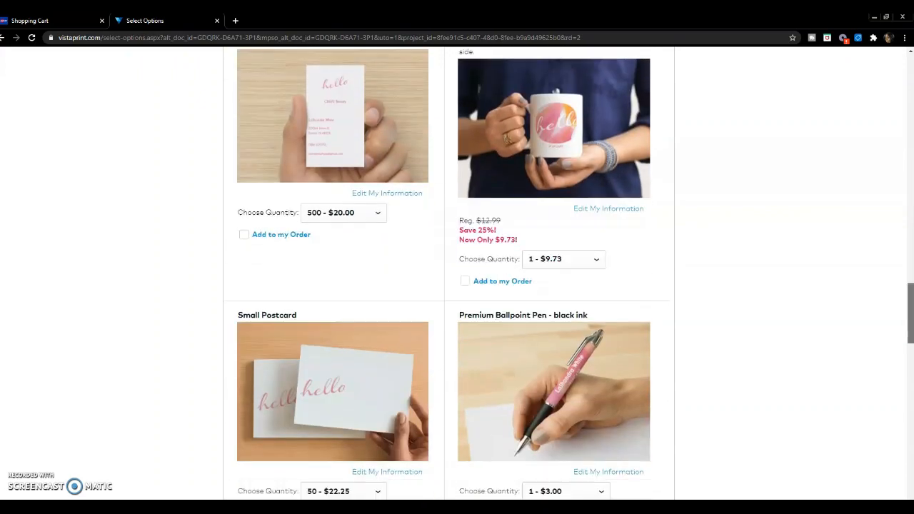
scroll(457, 286, "up", 15)
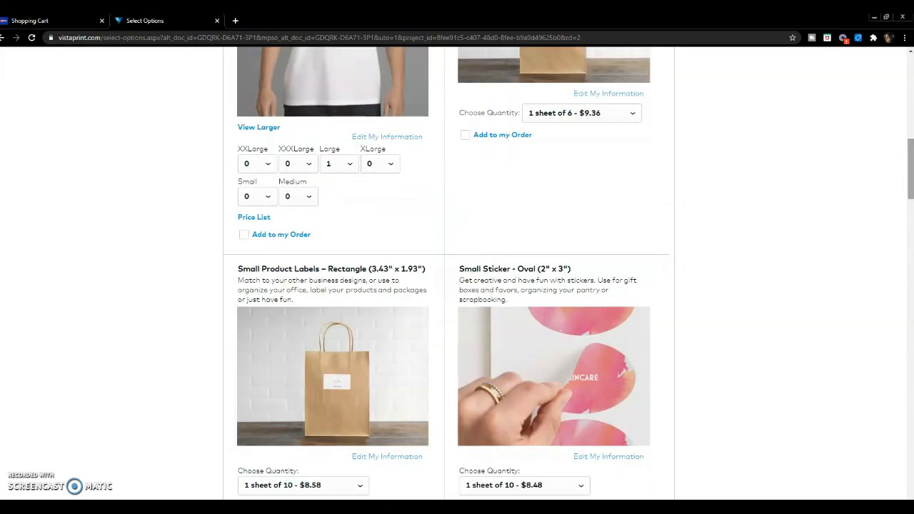
scroll(457, 286, "up", 5)
scroll(458, 286, "down", 10)
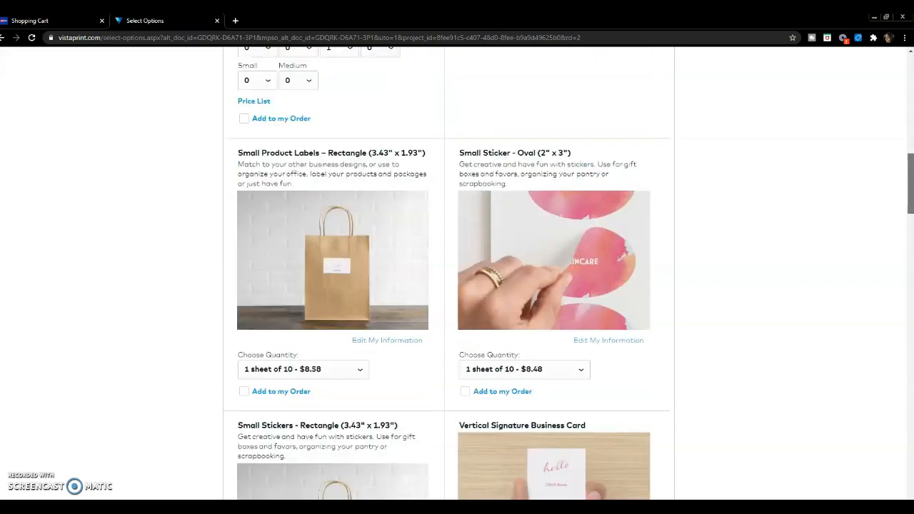
scroll(867, 204, "up", 1)
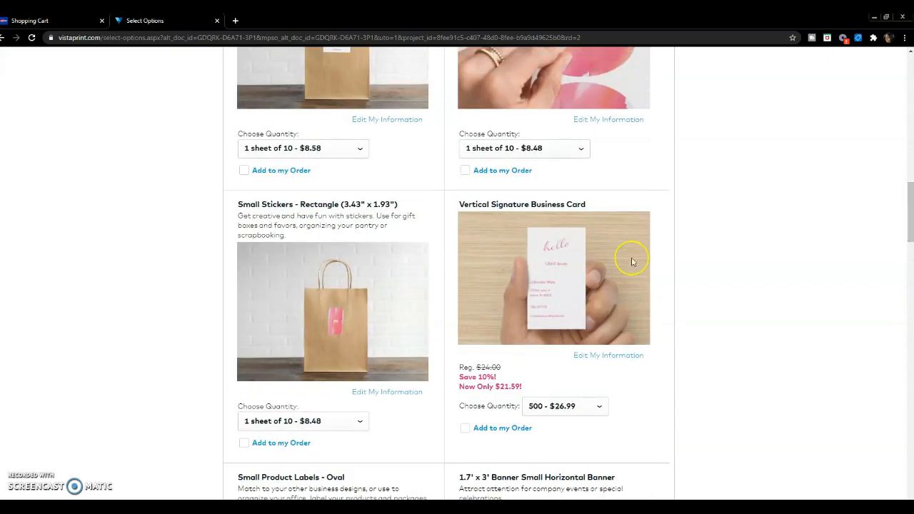
Step: Continue to the shopping cart without adding any recommended products or website and marketing offers
left_click_drag(909, 192, 899, 457)
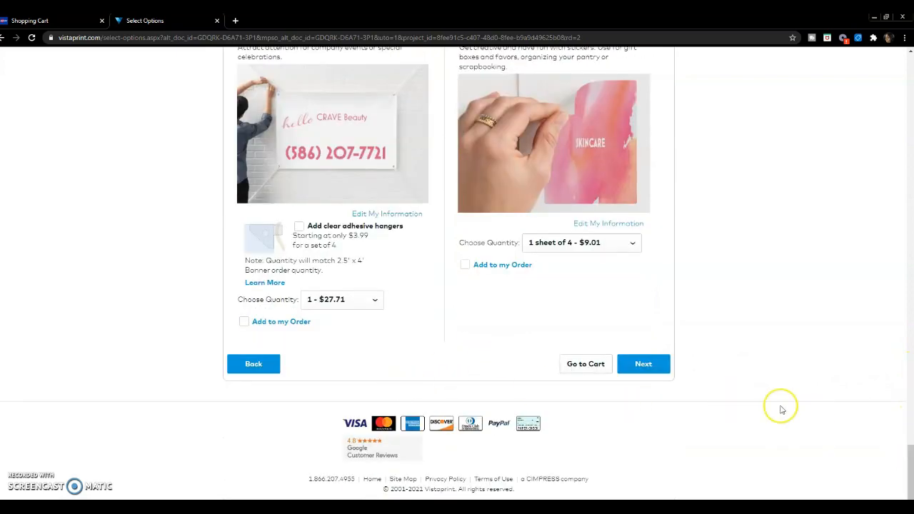
left_click(651, 366)
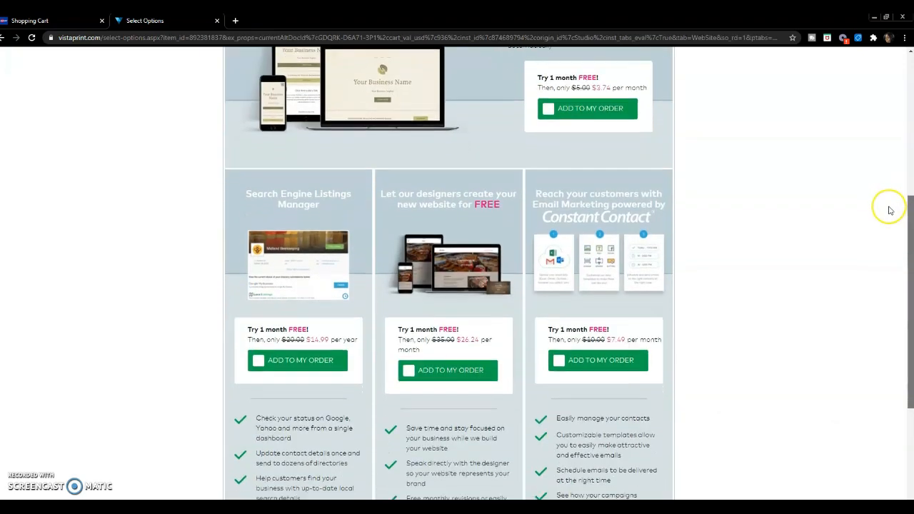
scroll(867, 333, "down", 5)
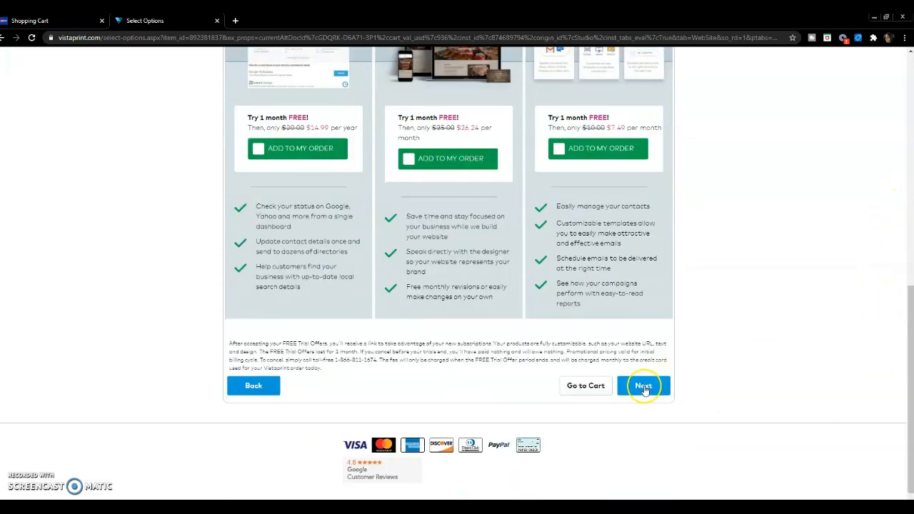
left_click_drag(911, 300, 911, 157)
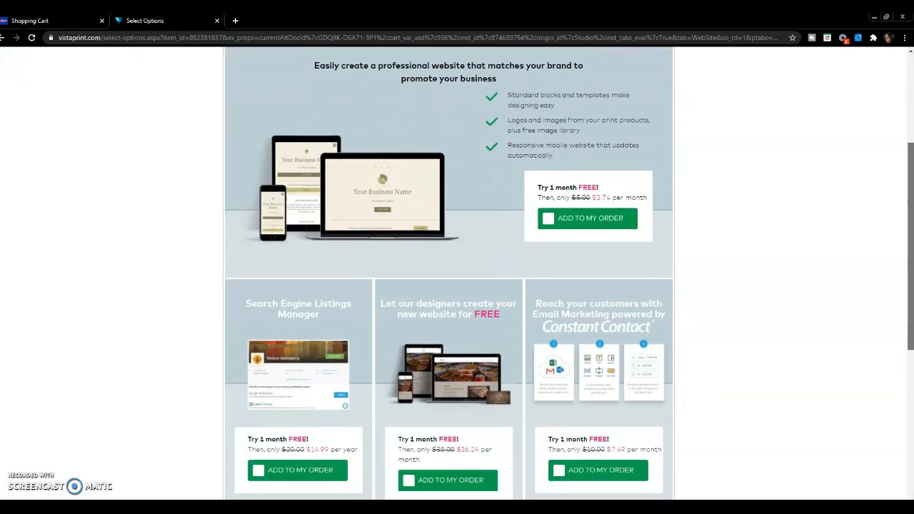
left_click_drag(911, 157, 909, 276)
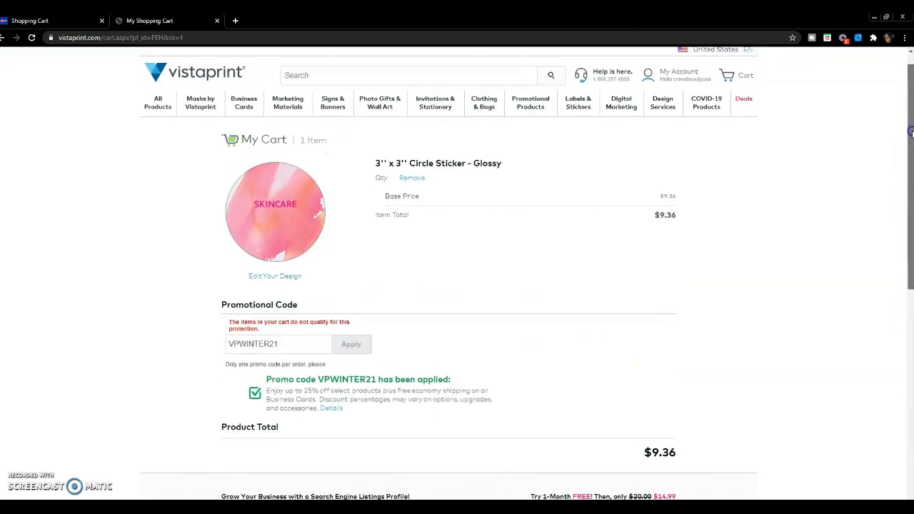
Step: Review the sticker's price and promotional code in the cart, and check the payment methods offered at checkout
left_click_drag(912, 134, 911, 137)
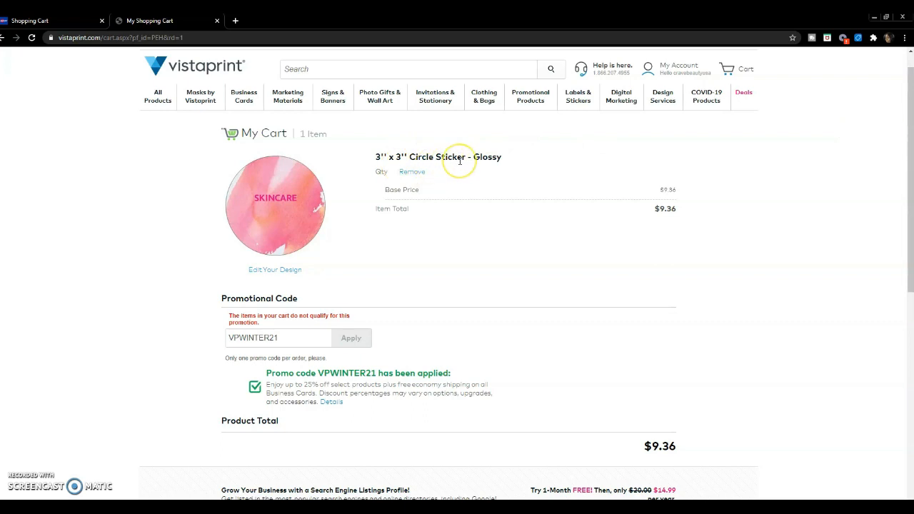
left_click_drag(911, 127, 905, 157)
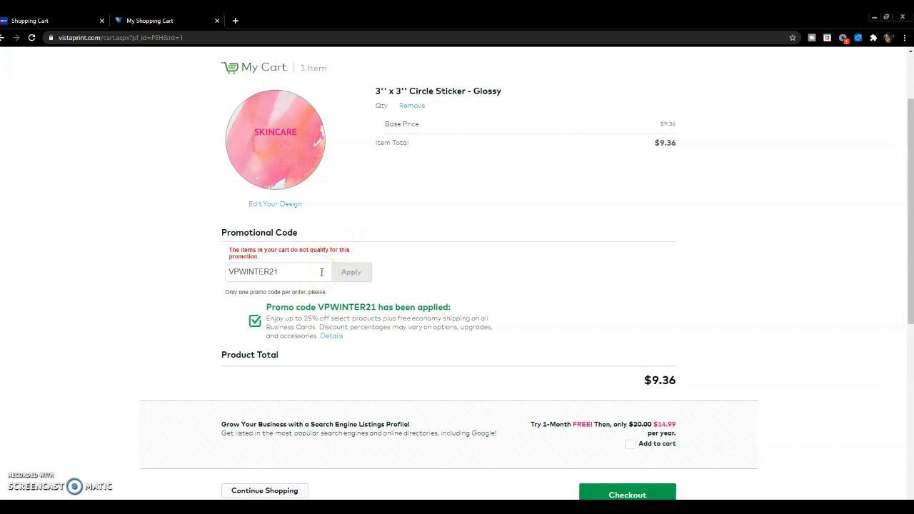
left_click(297, 273)
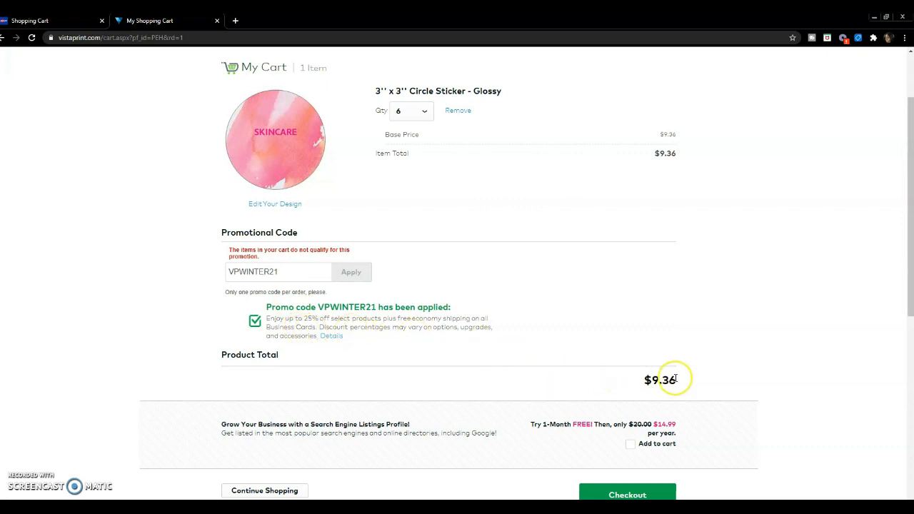
scroll(910, 198, "down", 2)
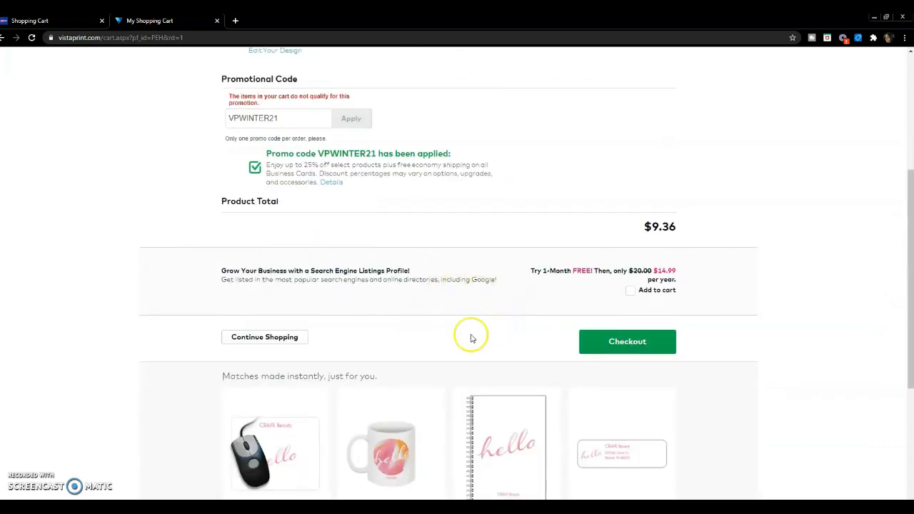
left_click(627, 344)
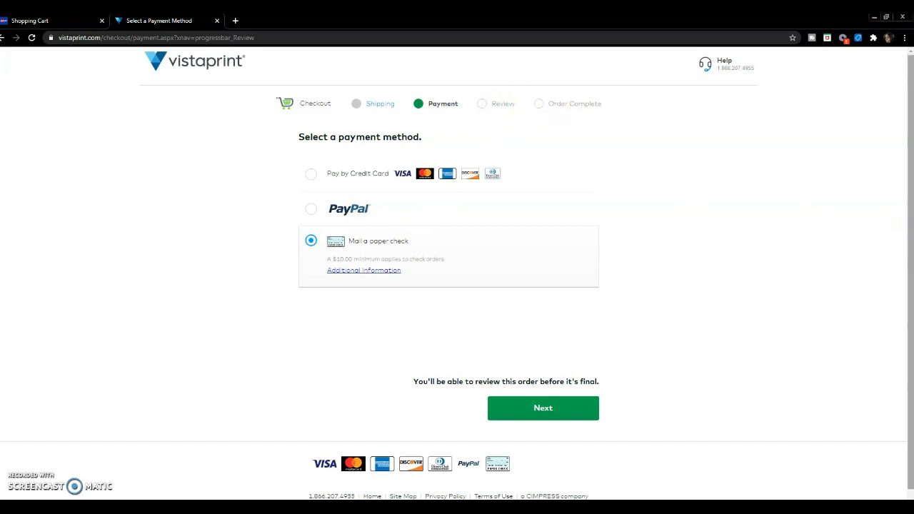
scroll(894, 286, "down", 1)
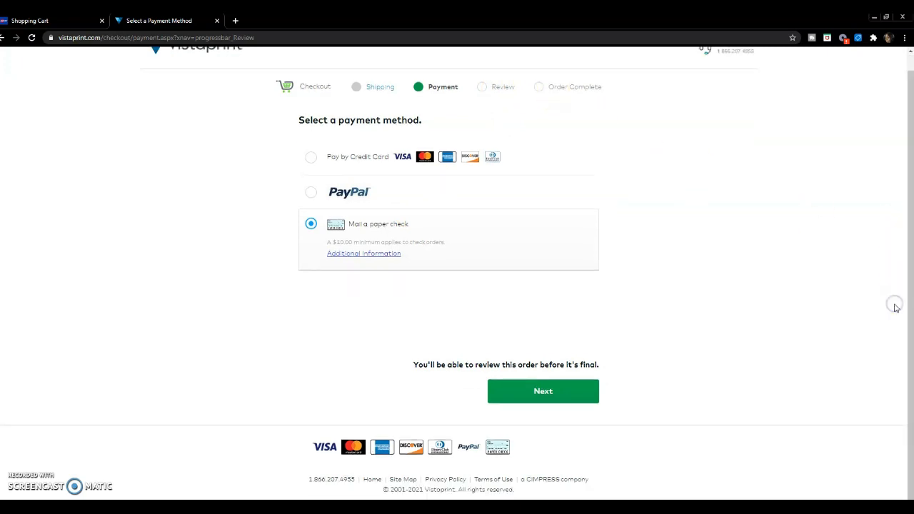
Step: Leave the checkout and examine Vistaprint's shipping information for costs and delivery times by order total
left_click(373, 480)
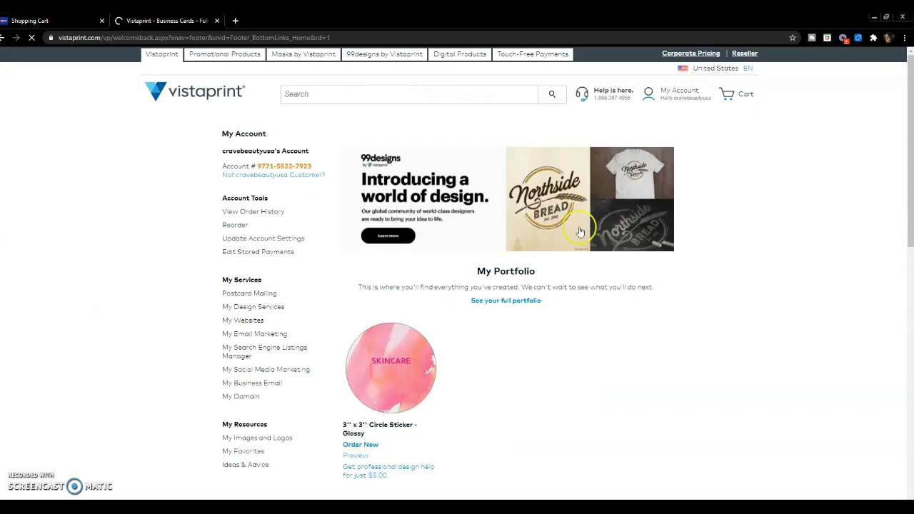
scroll(904, 62, "down", 15)
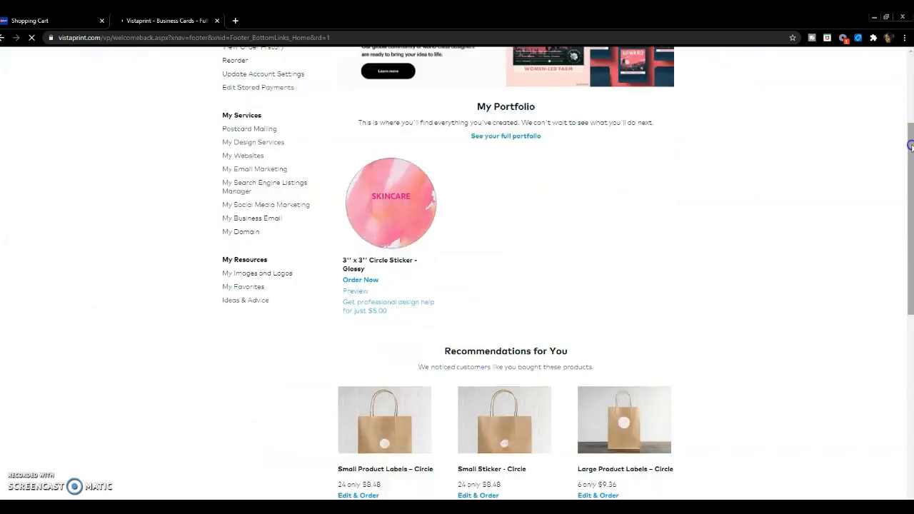
left_click(254, 312)
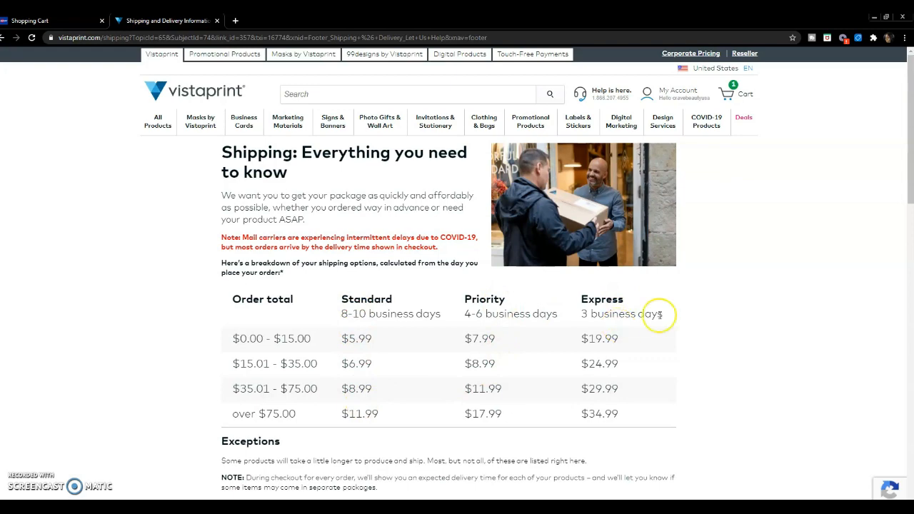
scroll(909, 130, "down", 6)
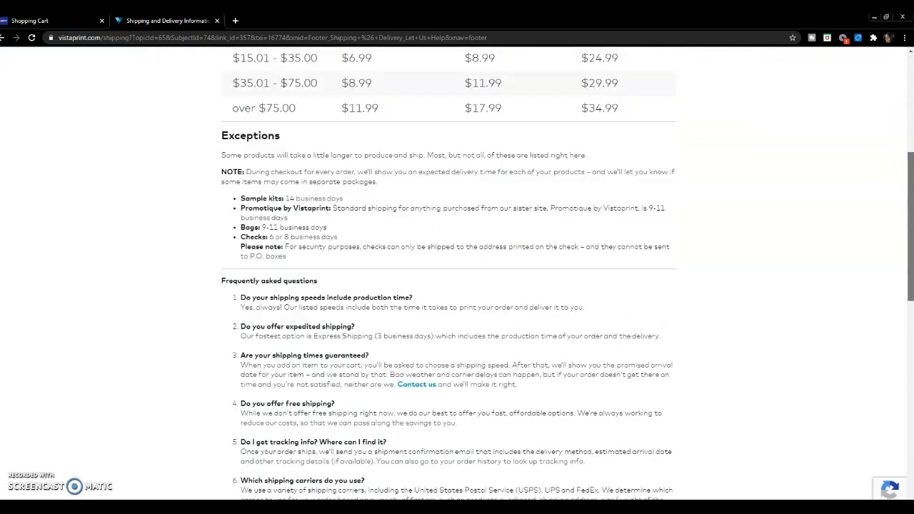
scroll(909, 127, "up", 6)
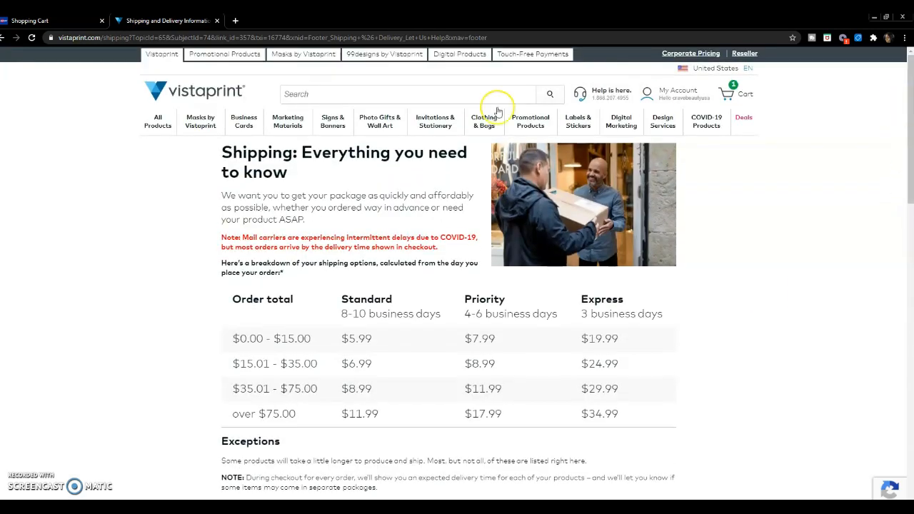